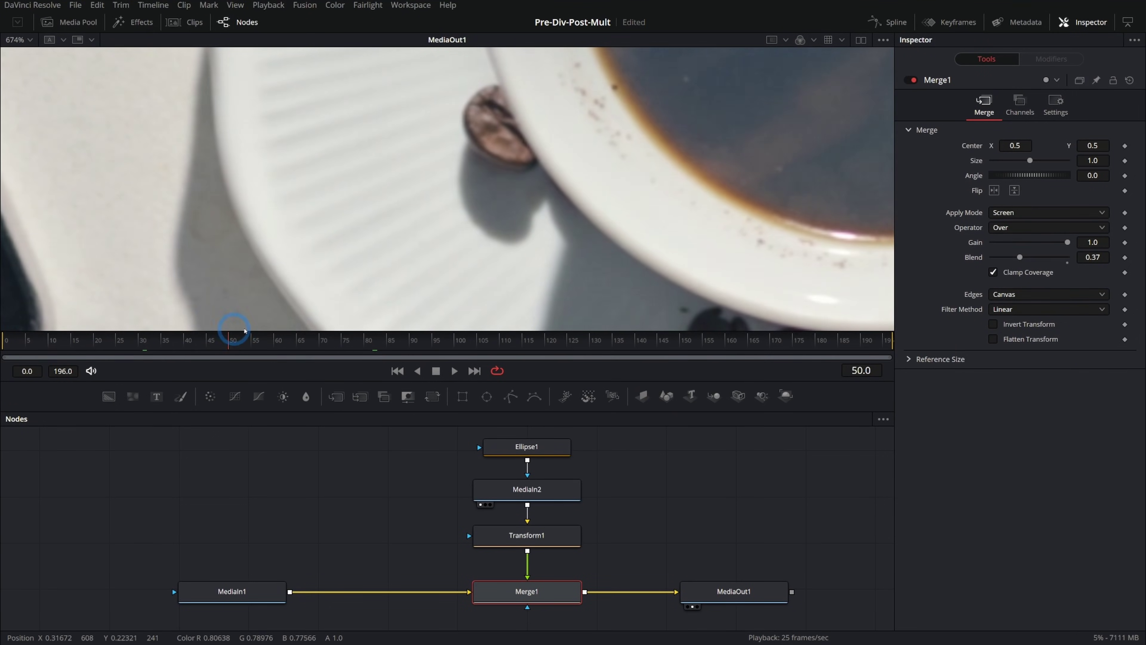
Disable and re-enable Merge1 to compare the coffee with and without the composited reflection.
{"action": "left_click_drag", "start_coordinate": [230, 339], "coordinate": [567, 343]}
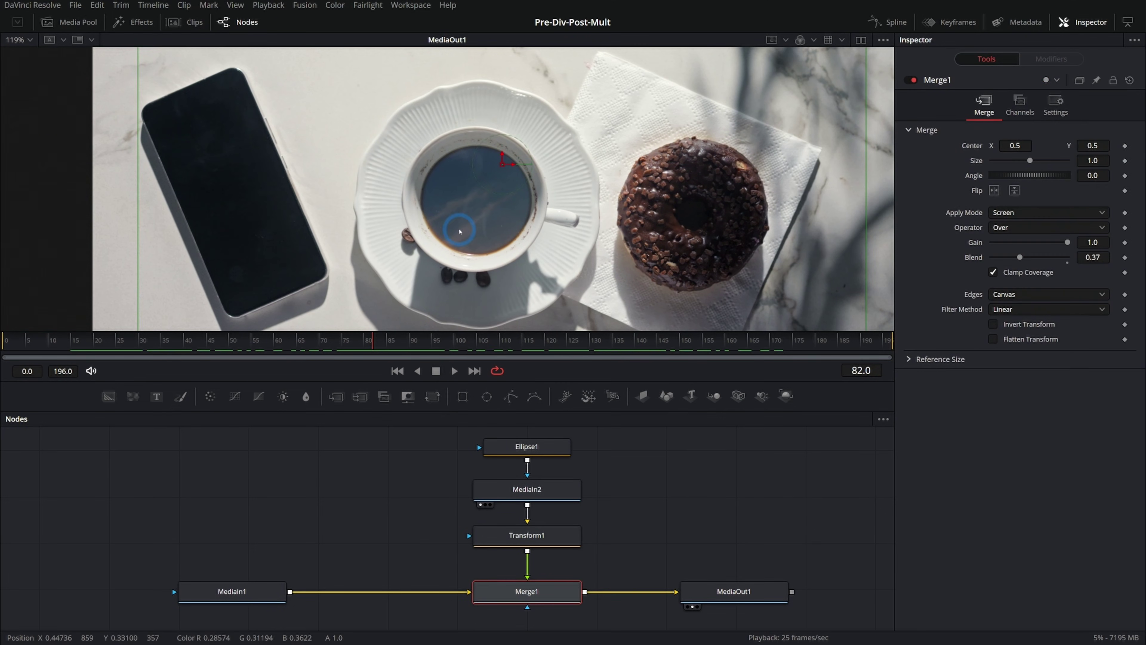
{"action": "scroll", "coordinate": [444, 226], "scroll_direction": "up", "scroll_amount": 2}
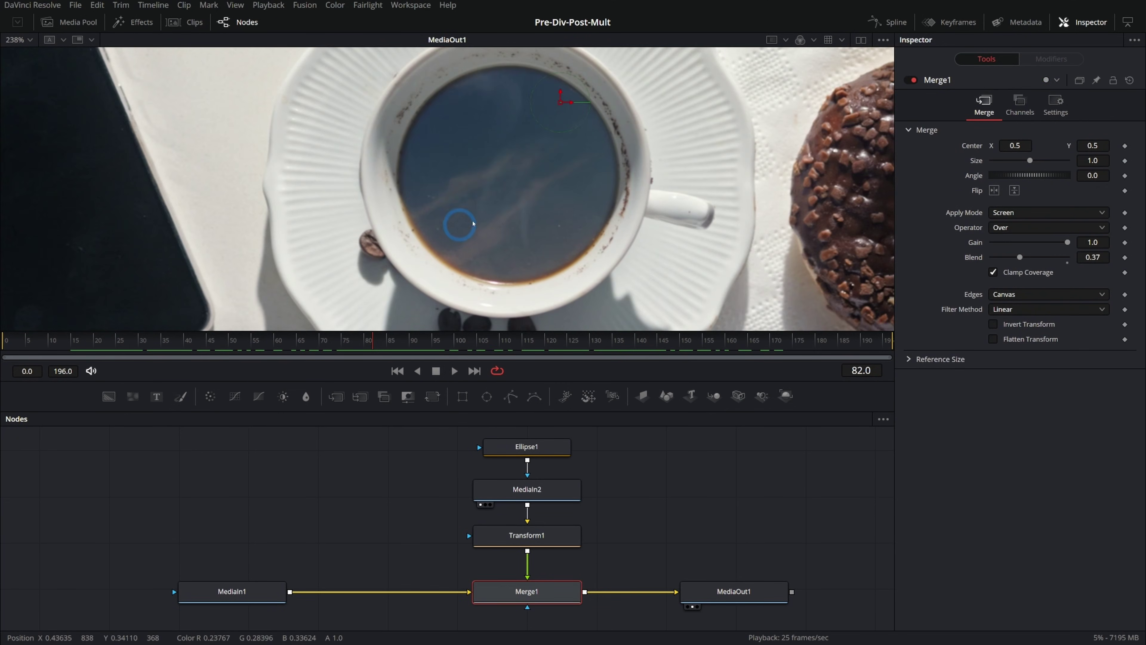
{"action": "left_click", "coordinate": [912, 80]}
{"action": "left_click", "coordinate": [913, 80]}
{"action": "left_click", "coordinate": [912, 80]}
{"action": "left_click", "coordinate": [916, 81]}
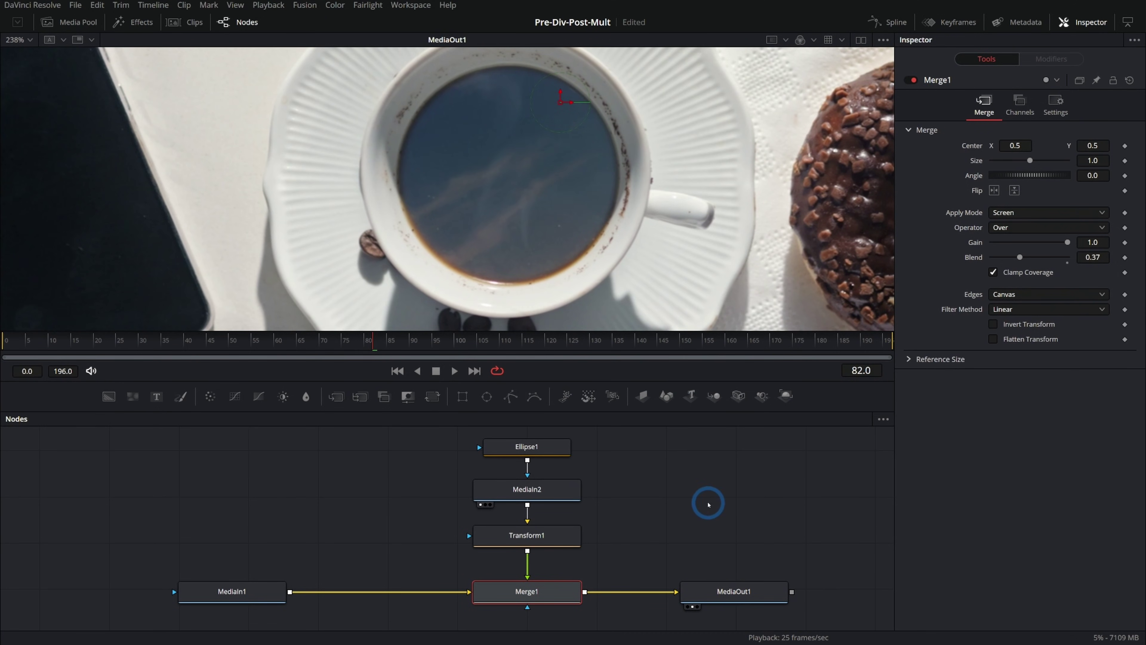
Scrub and play the composite zoomed in around the coffee bean and saucer edge to examine the camera movement.
{"action": "scroll", "coordinate": [373, 277], "scroll_direction": "up", "scroll_amount": 3}
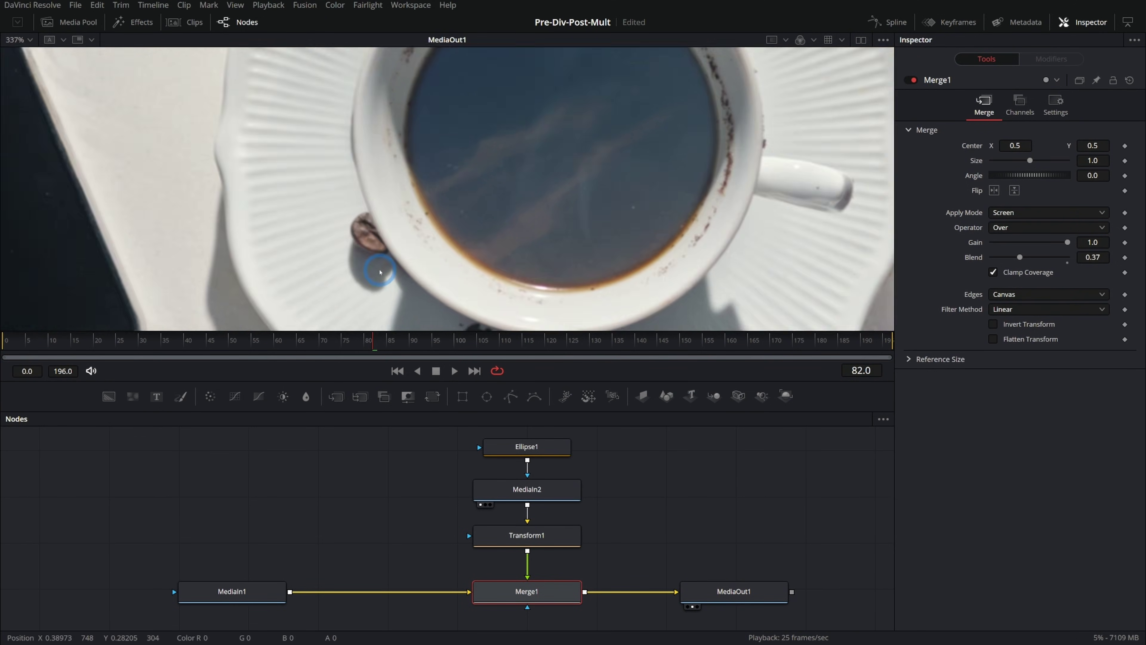
{"action": "left_click_drag", "start_coordinate": [373, 277], "coordinate": [514, 211]}
{"action": "left_click_drag", "start_coordinate": [49, 339], "coordinate": [536, 342]}
{"action": "scroll", "coordinate": [638, 256], "scroll_direction": "down", "scroll_amount": 4}
{"action": "left_click_drag", "start_coordinate": [677, 201], "coordinate": [514, 238]}
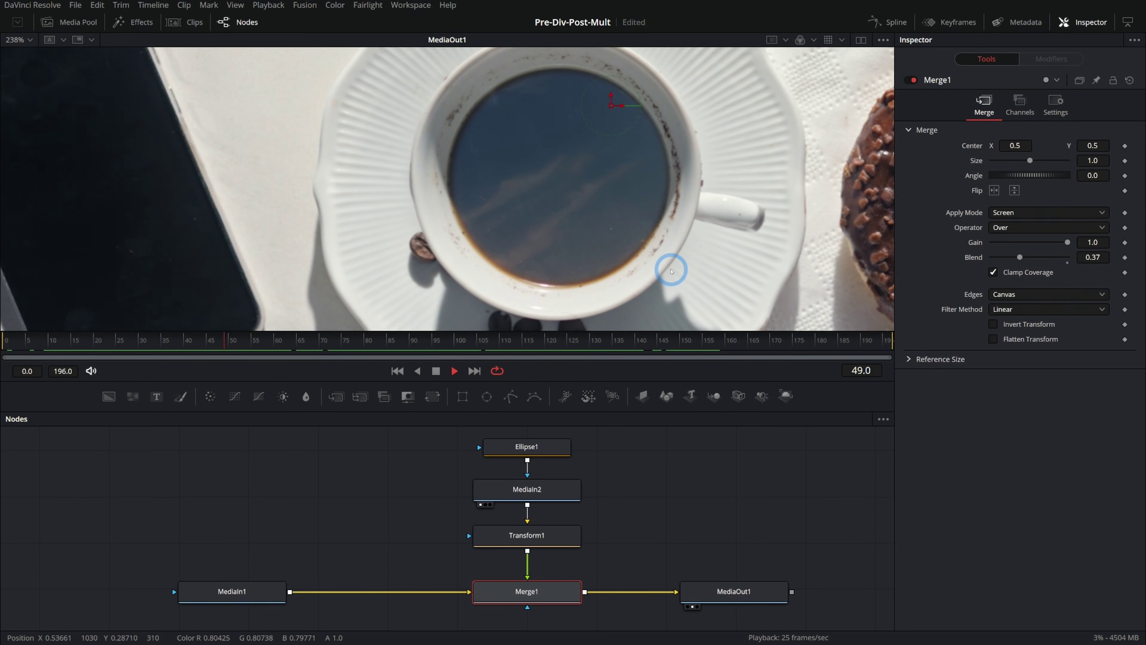
{"action": "key", "text": "space"}
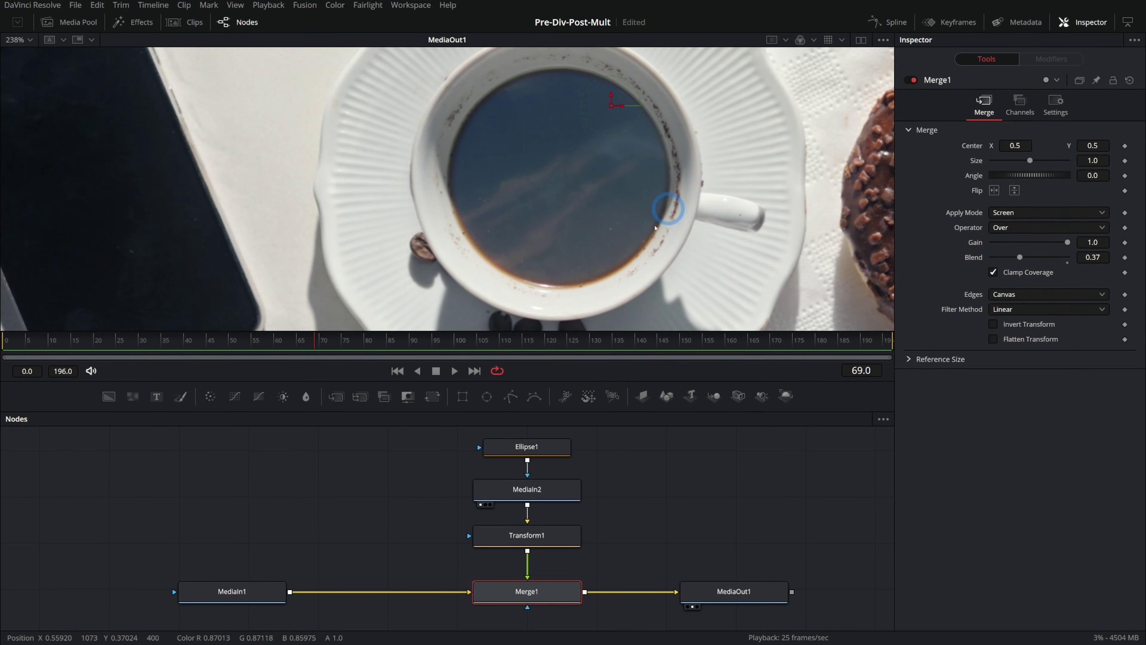
{"action": "scroll", "coordinate": [330, 255], "scroll_direction": "up", "scroll_amount": 5}
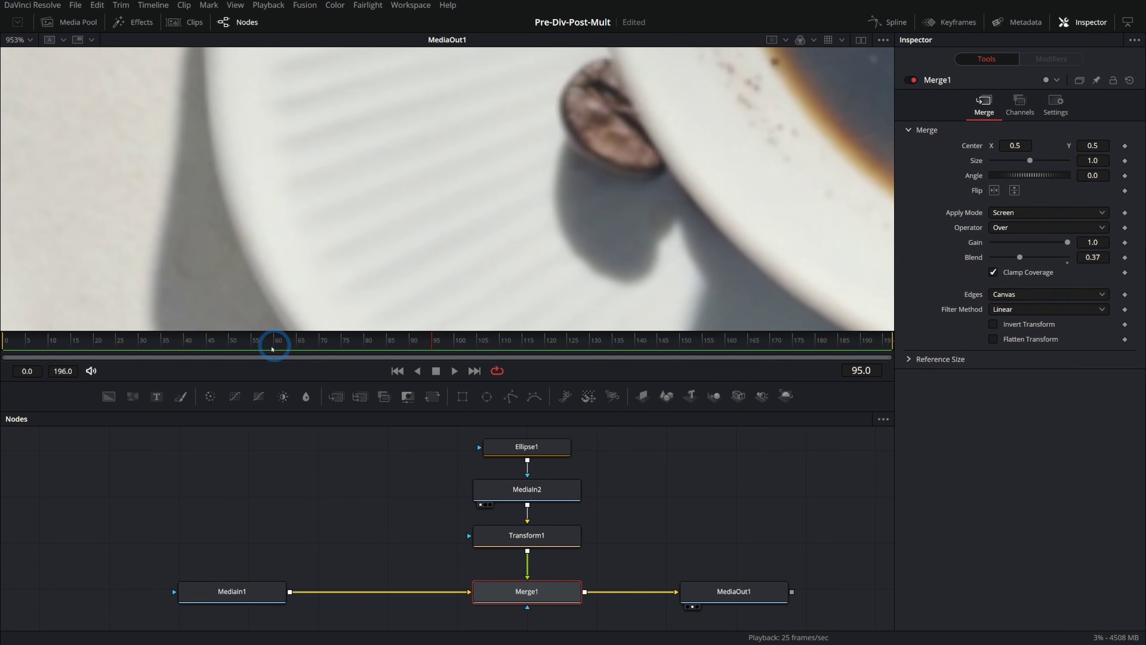
{"action": "left_click_drag", "start_coordinate": [396, 347], "coordinate": [311, 336]}
{"action": "left_click_drag", "start_coordinate": [409, 336], "coordinate": [346, 339]}
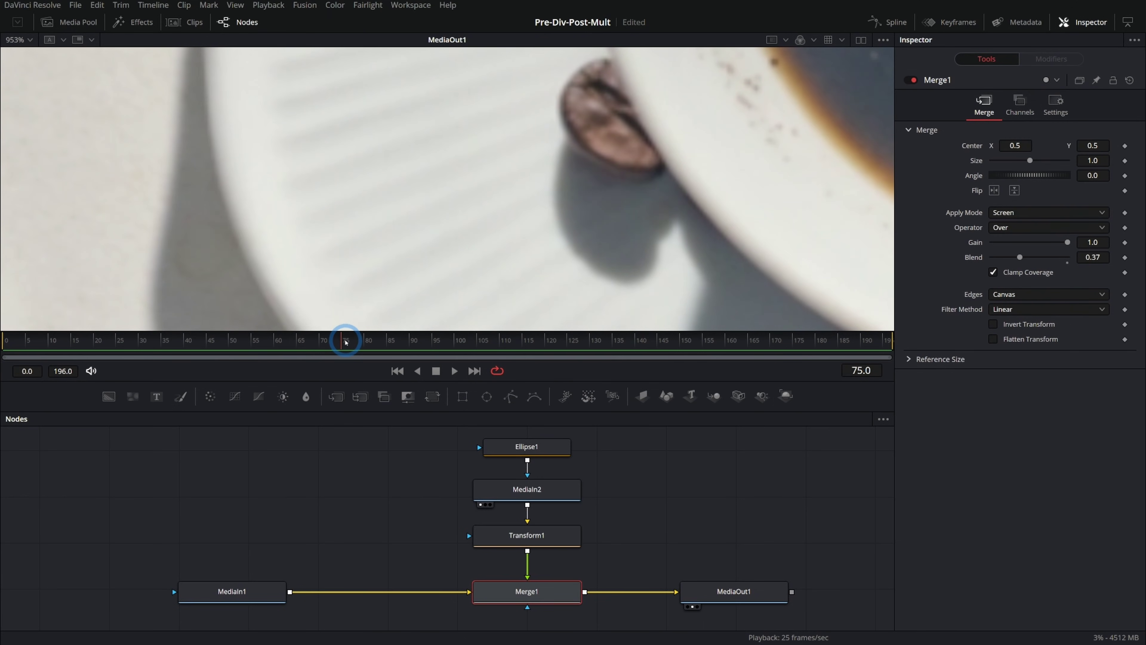
{"action": "key", "text": "ctrl+f"}
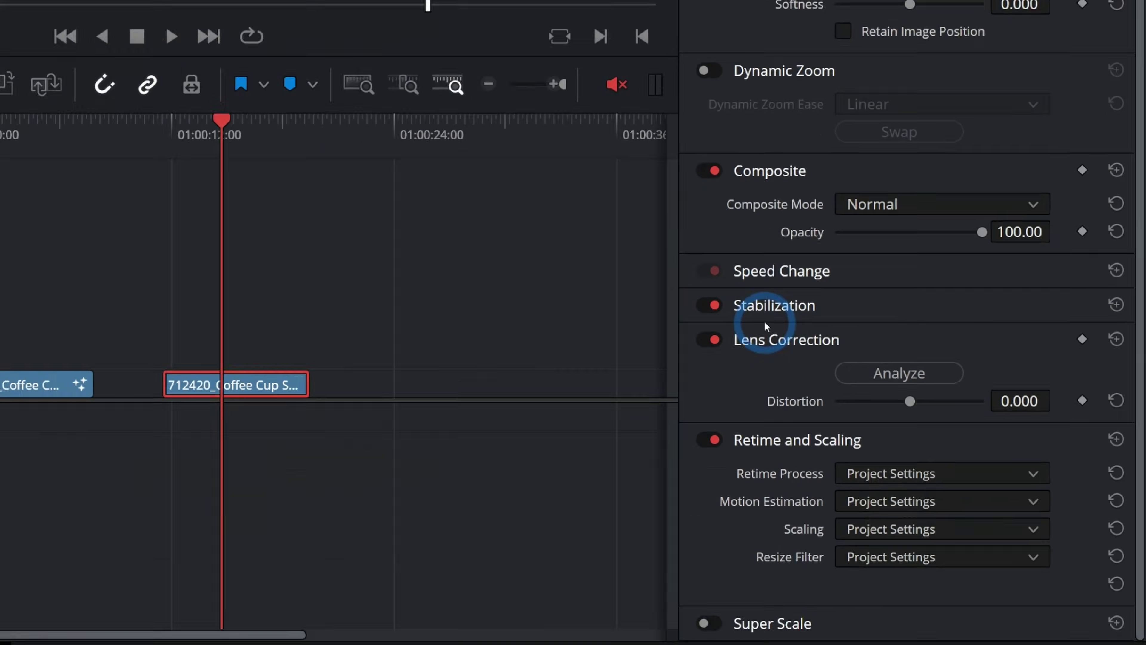
Stabilize the second coffee cup clip on V1 on the Edit page with Camera Lock enabled.
{"action": "left_click", "coordinate": [944, 445]}
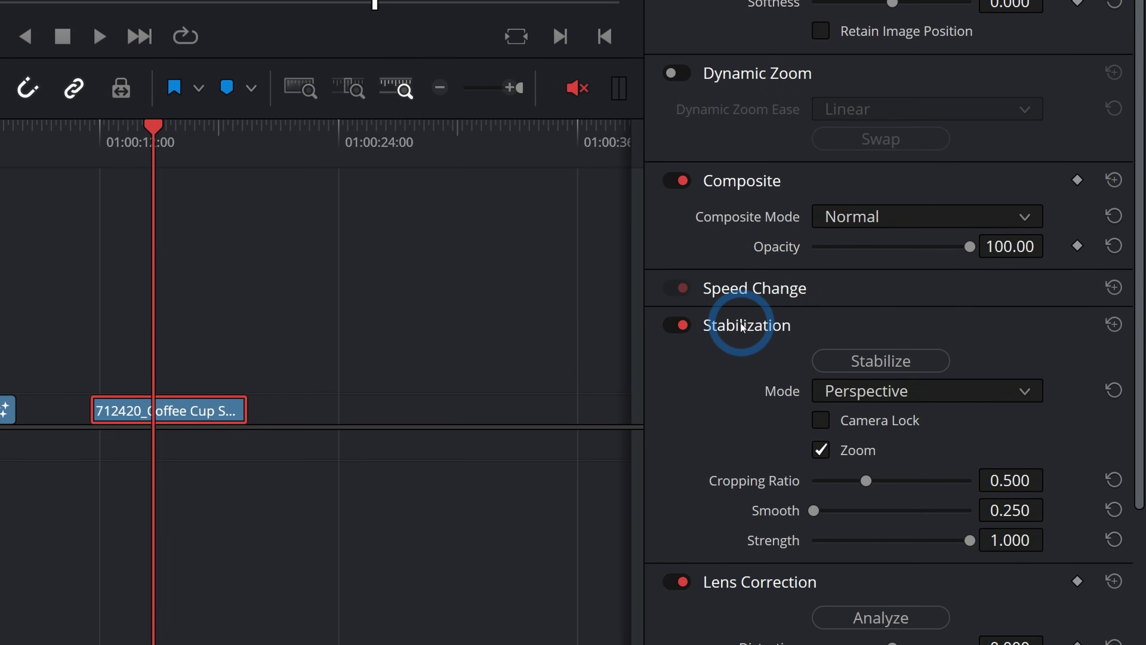
{"action": "left_click", "coordinate": [820, 420]}
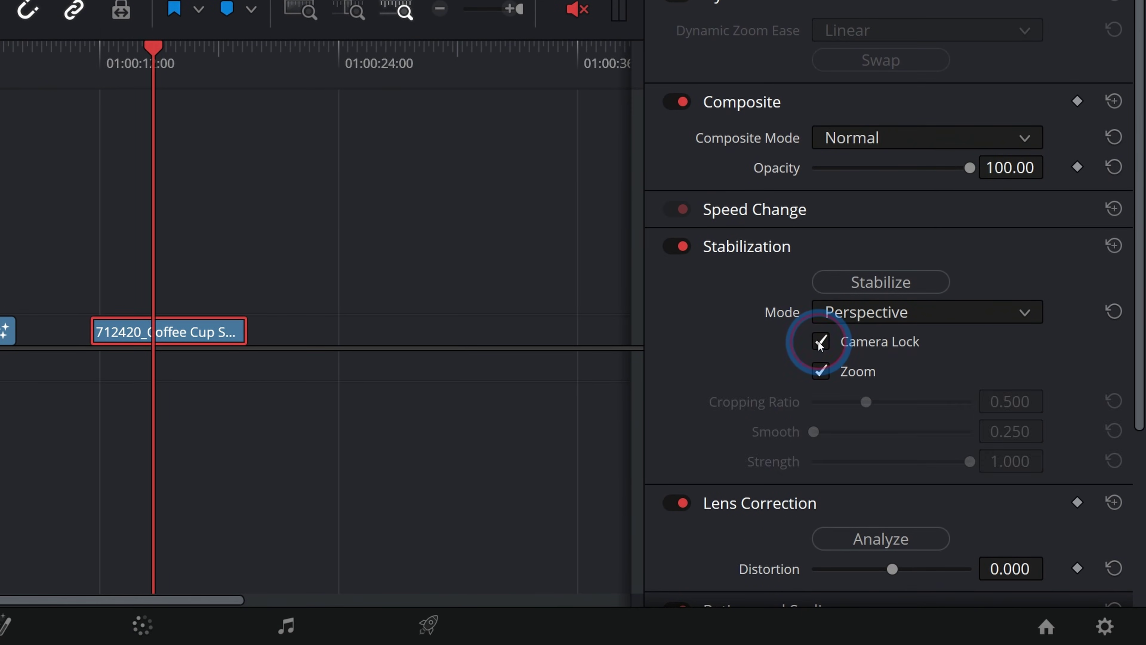
{"action": "left_click", "coordinate": [861, 283]}
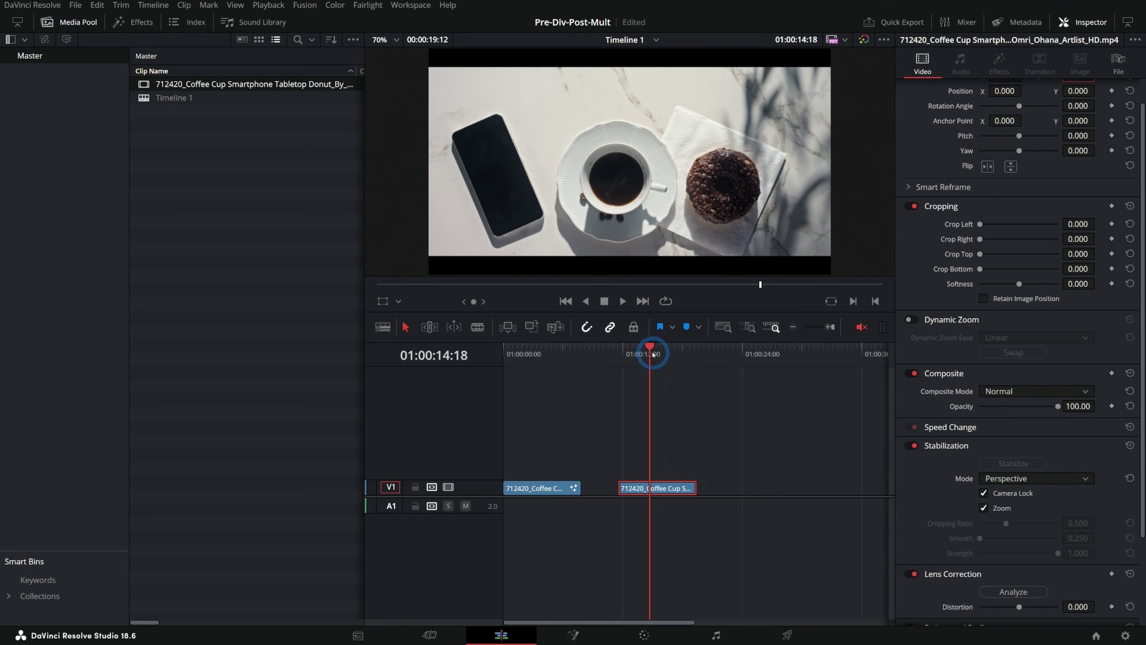
Open the stabilized clip in Fusion and scrub through it up close to examine any remaining movement.
{"action": "mouse_move", "coordinate": [651, 355]}
{"action": "left_mouse_down"}
{"action": "mouse_move", "coordinate": [667, 357]}
{"action": "mouse_move", "coordinate": [638, 365]}
{"action": "left_mouse_up"}
{"action": "left_click", "coordinate": [574, 635]}
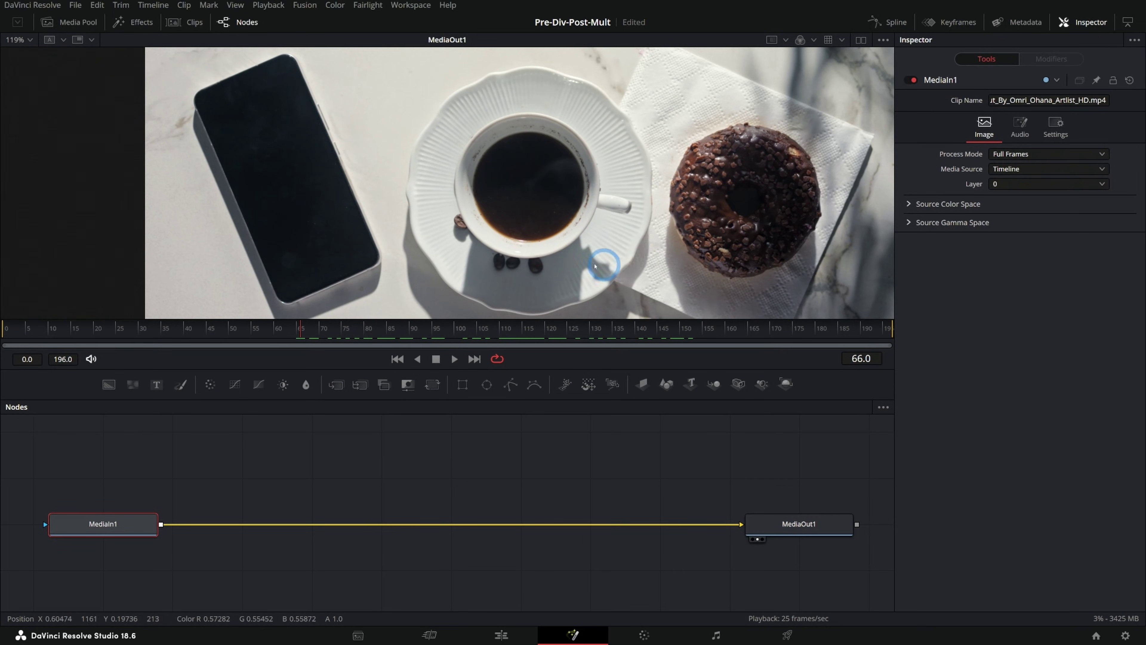
{"action": "scroll", "coordinate": [480, 240], "scroll_direction": "up", "scroll_amount": 5}
{"action": "mouse_move", "coordinate": [547, 326]}
{"action": "left_mouse_down"}
{"action": "mouse_move", "coordinate": [684, 329]}
{"action": "mouse_move", "coordinate": [239, 316]}
{"action": "mouse_move", "coordinate": [782, 333]}
{"action": "mouse_move", "coordinate": [358, 326]}
{"action": "mouse_move", "coordinate": [526, 328]}
{"action": "left_mouse_up"}
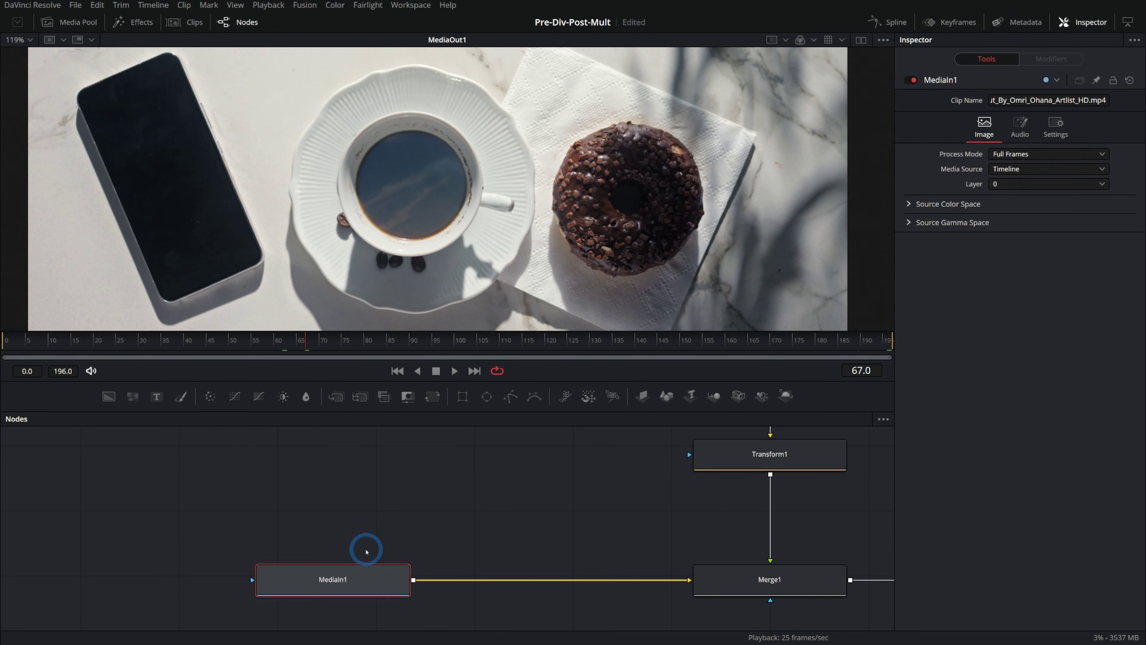
Move MediaIn1 further away from Merge1 and show its output in the viewer.
{"action": "left_click_drag", "start_coordinate": [358, 582], "coordinate": [299, 589]}
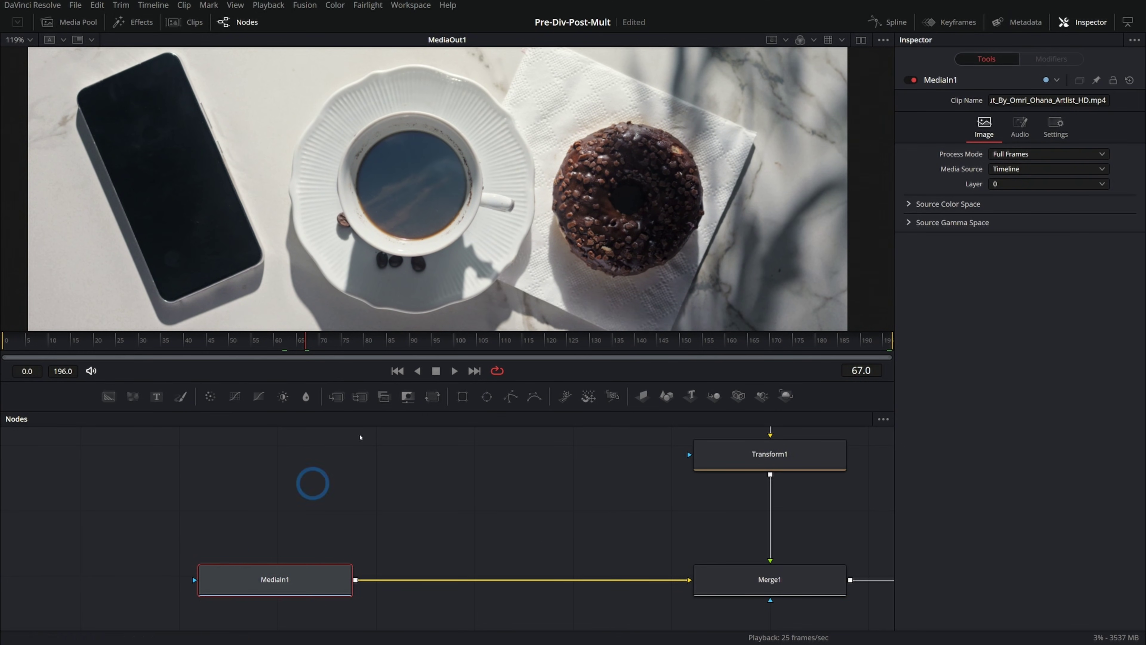
{"action": "key", "text": "2"}
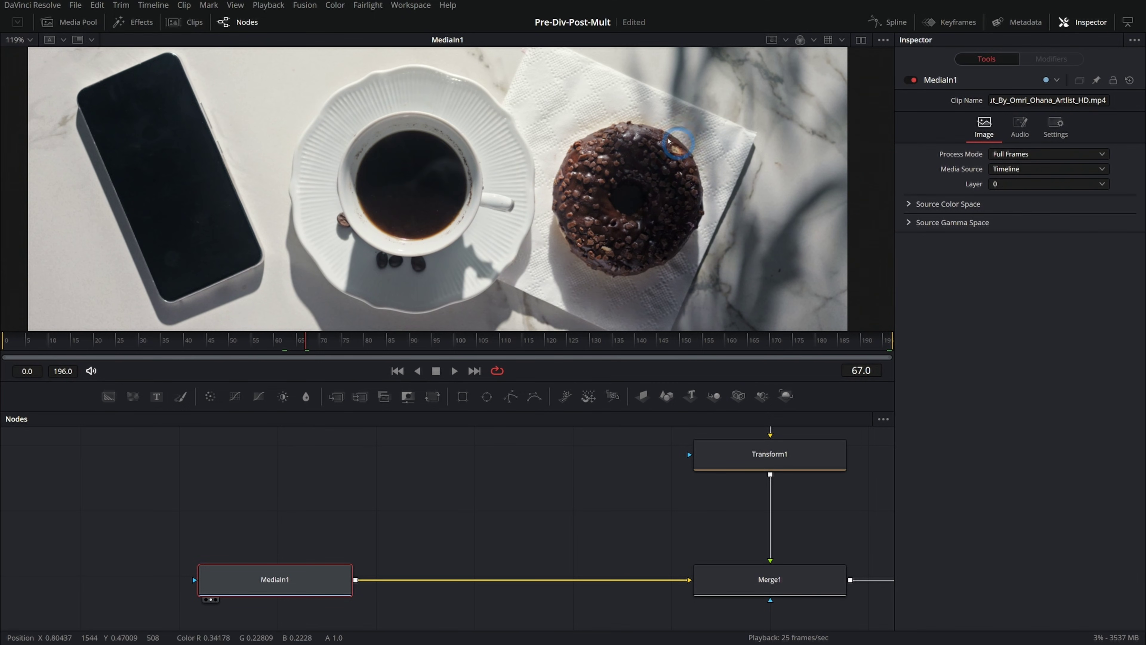
{"action": "scroll", "coordinate": [279, 225], "scroll_direction": "up", "scroll_amount": 3}
{"action": "left_click_drag", "start_coordinate": [582, 342], "coordinate": [706, 350]}
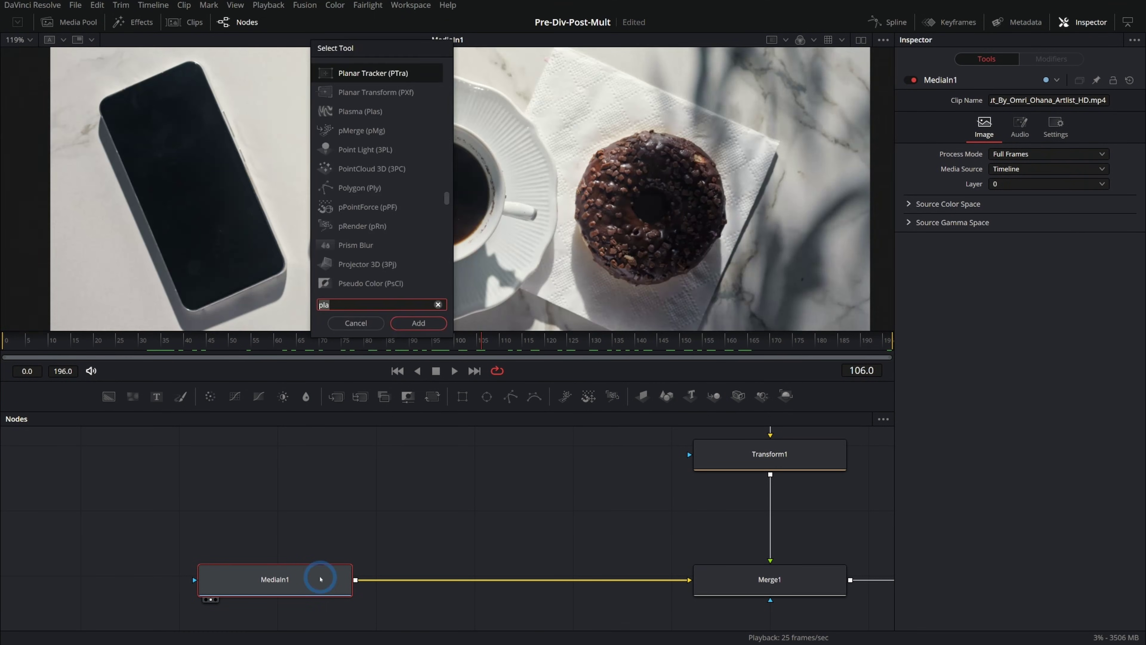
Insert a Planar Tracker node between MediaIn1 and Merge1.
{"action": "key", "text": "BackSpace"}
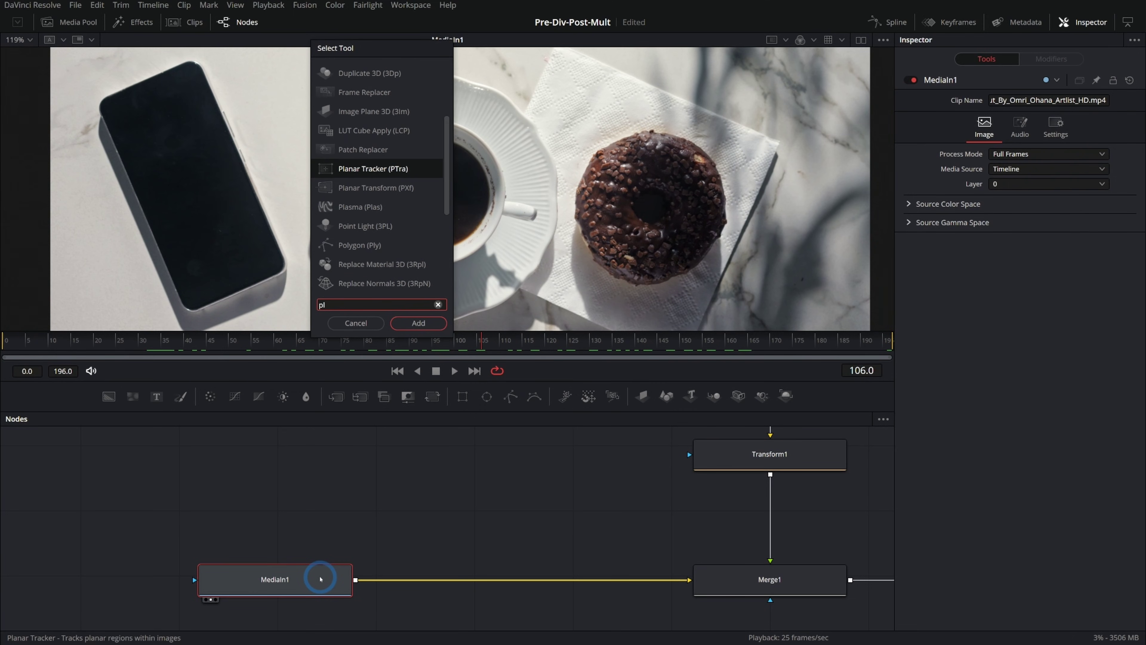
{"action": "key", "text": "Return"}
{"action": "scroll", "coordinate": [573, 265], "scroll_direction": "down", "scroll_amount": 2}
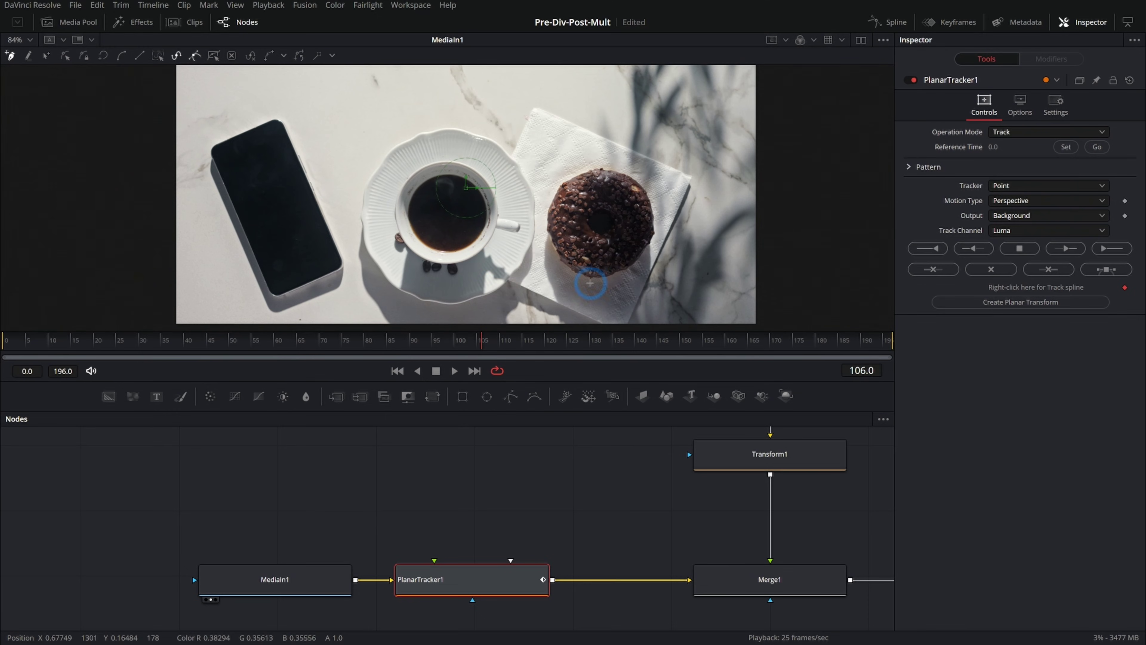
Draw a closed tracking pattern around the upper parts of the phone and coffee cup, reaching to the donut's upper left area.
{"action": "left_click", "coordinate": [582, 159]}
{"action": "left_click", "coordinate": [586, 228]}
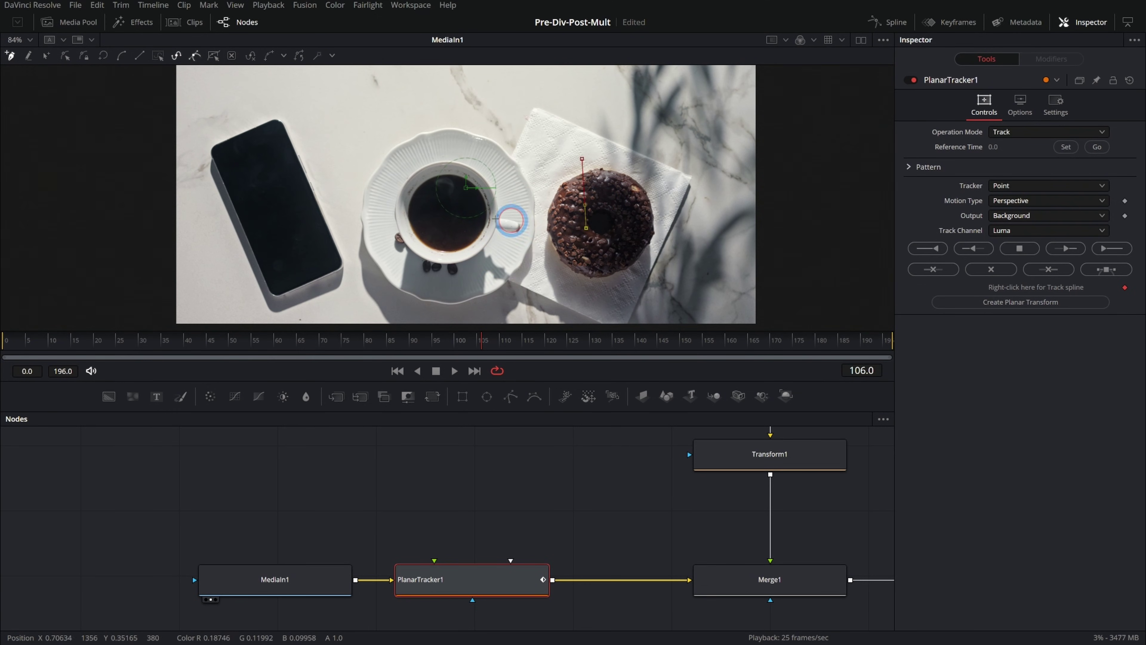
{"action": "left_click", "coordinate": [203, 204]}
{"action": "left_click", "coordinate": [199, 119]}
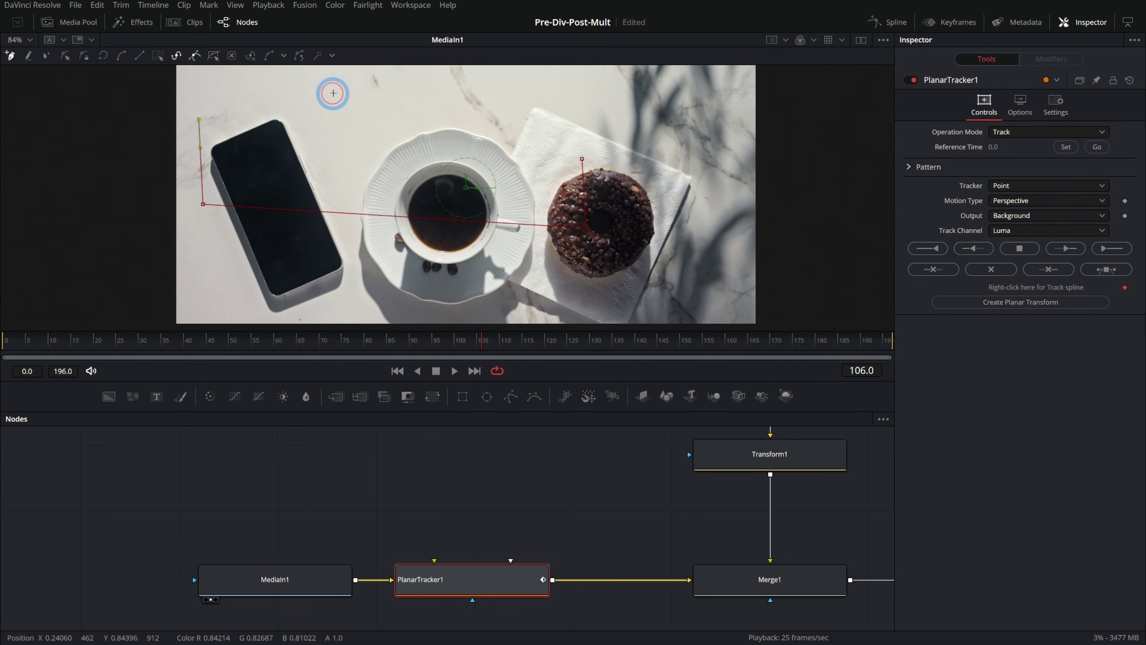
{"action": "left_click", "coordinate": [333, 93]}
{"action": "left_click", "coordinate": [483, 104]}
{"action": "left_click", "coordinate": [562, 128]}
{"action": "left_click", "coordinate": [582, 158]}
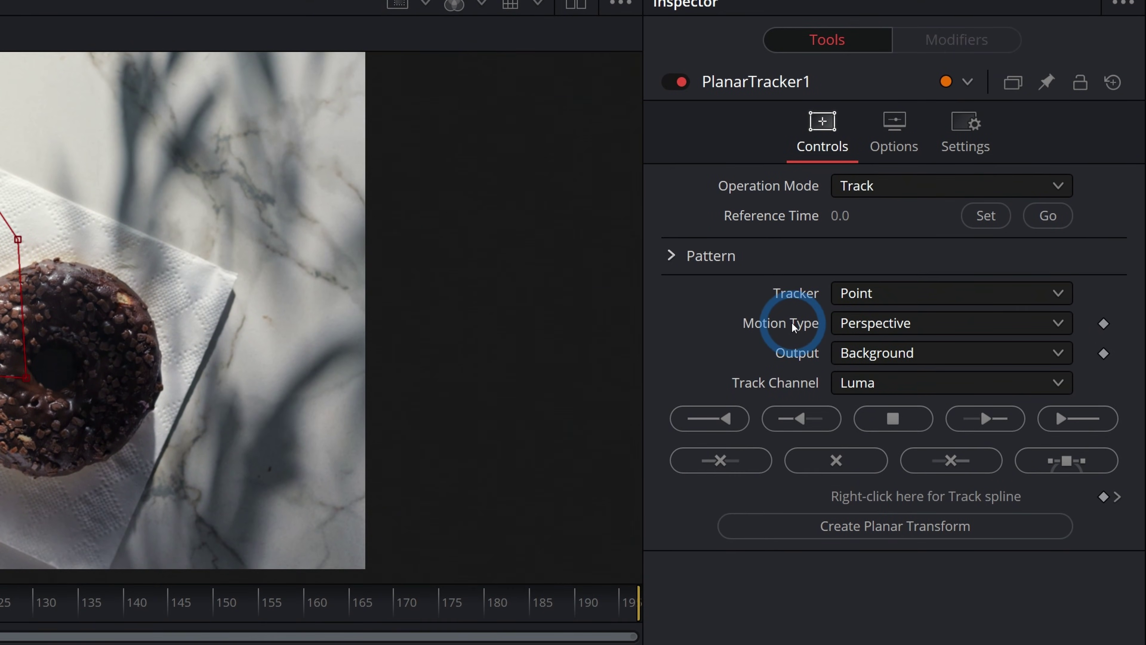
Set the planar tracker's motion type to Translation and its reference time to frame 96.
{"action": "left_click", "coordinate": [907, 363]}
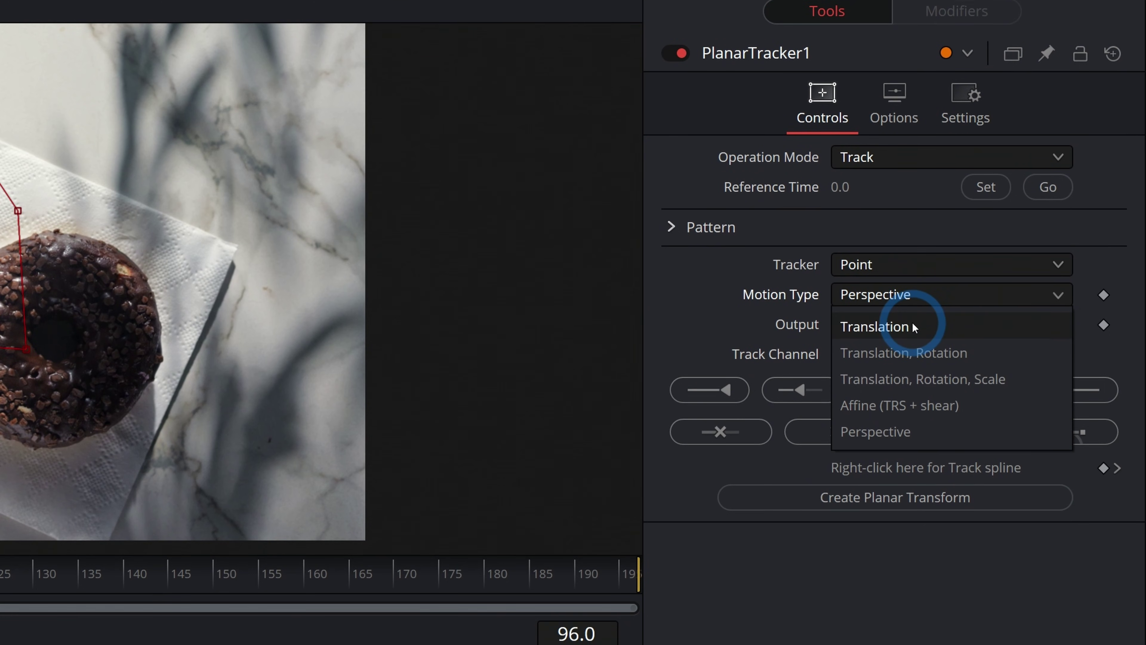
{"action": "left_click", "coordinate": [912, 352]}
{"action": "left_click", "coordinate": [986, 187]}
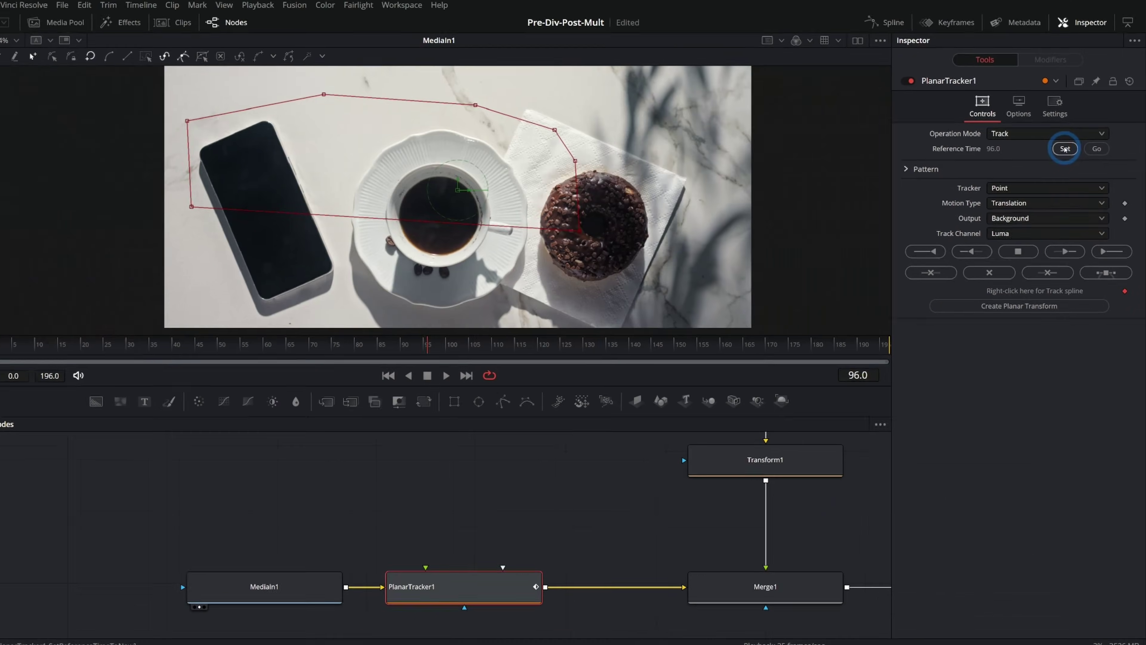
{"action": "left_click", "coordinate": [440, 277]}
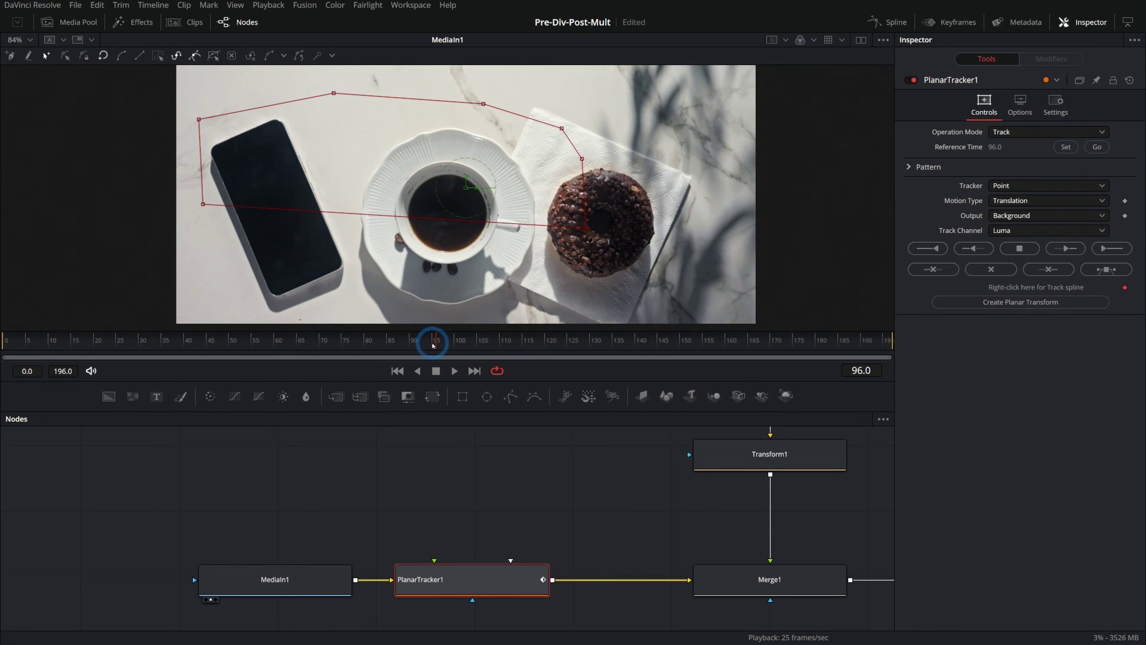
{"action": "left_click", "coordinate": [486, 233]}
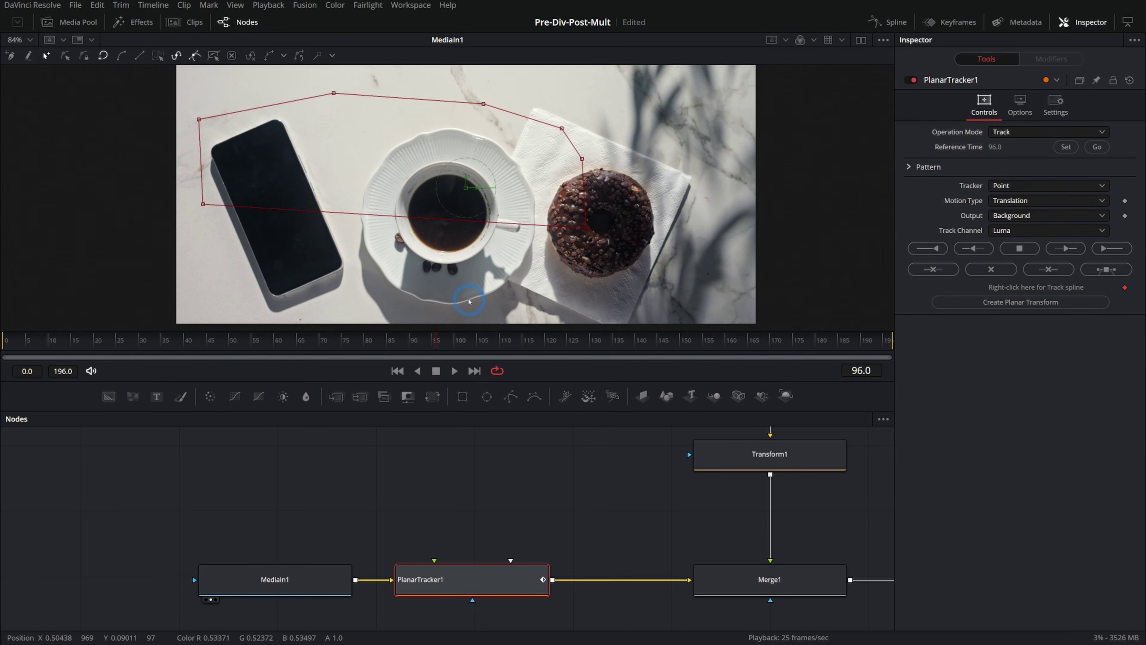
Track the pattern forward to the end, return to the reference frame, and track backward to the start.
{"action": "left_click", "coordinate": [1104, 249]}
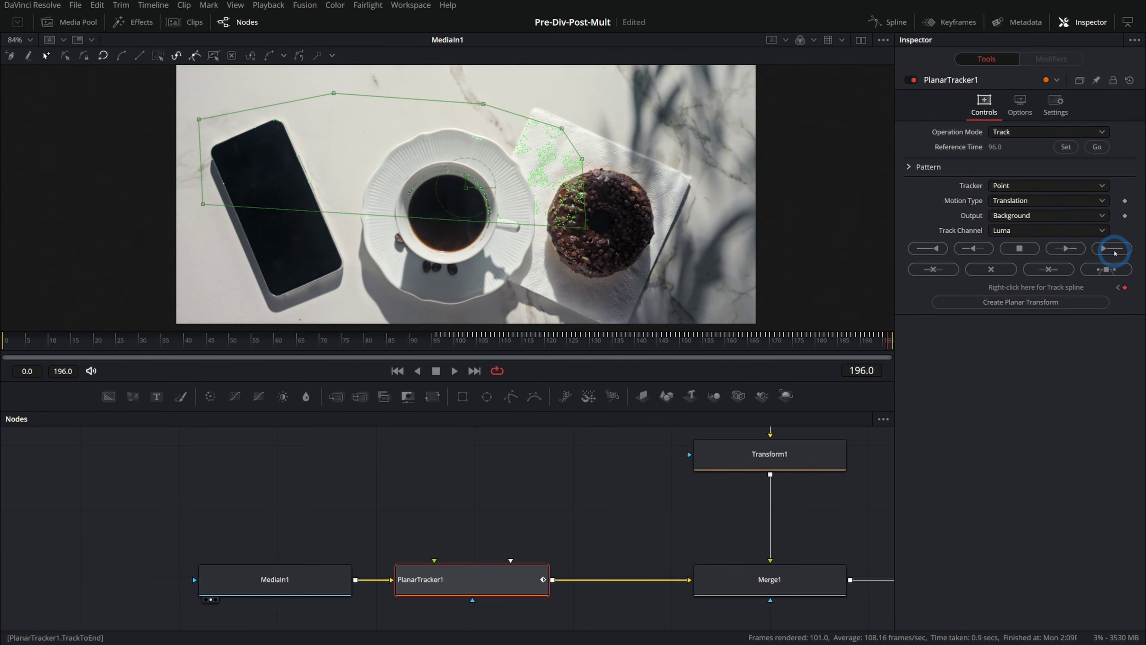
{"action": "left_click", "coordinate": [1094, 151]}
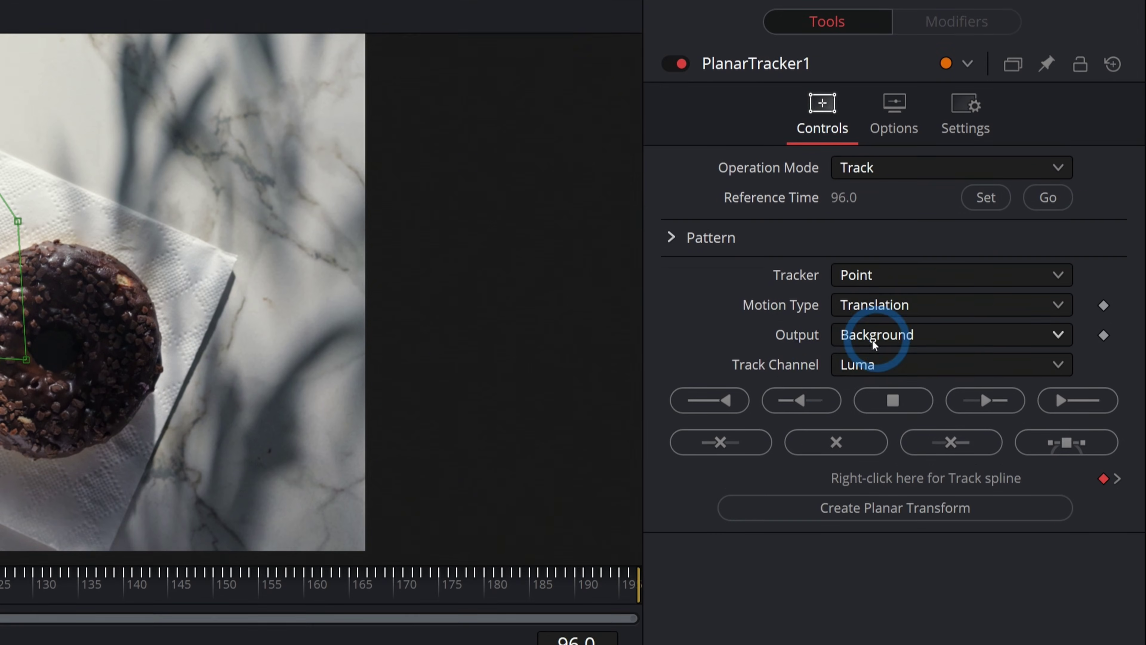
{"action": "left_click", "coordinate": [710, 497]}
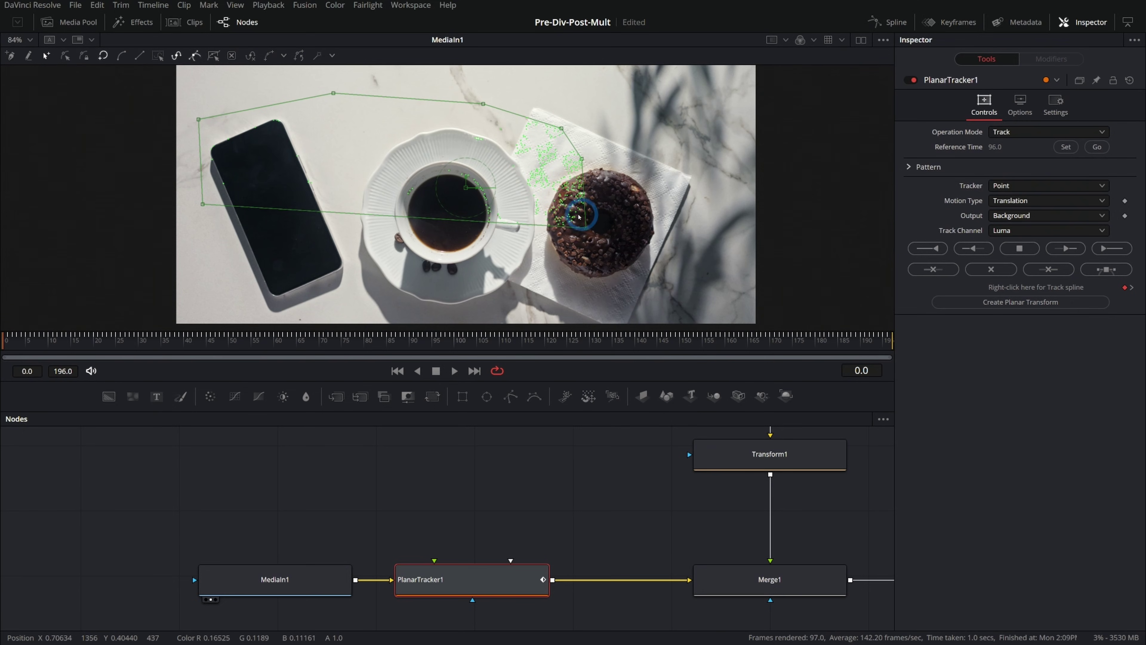
Set PlanarTracker1's operation mode to Steady and show its output in the viewer.
{"action": "scroll", "coordinate": [578, 216], "scroll_direction": "up", "scroll_amount": 10}
{"action": "left_click_drag", "start_coordinate": [89, 334], "coordinate": [323, 333]}
{"action": "left_click", "coordinate": [474, 588]}
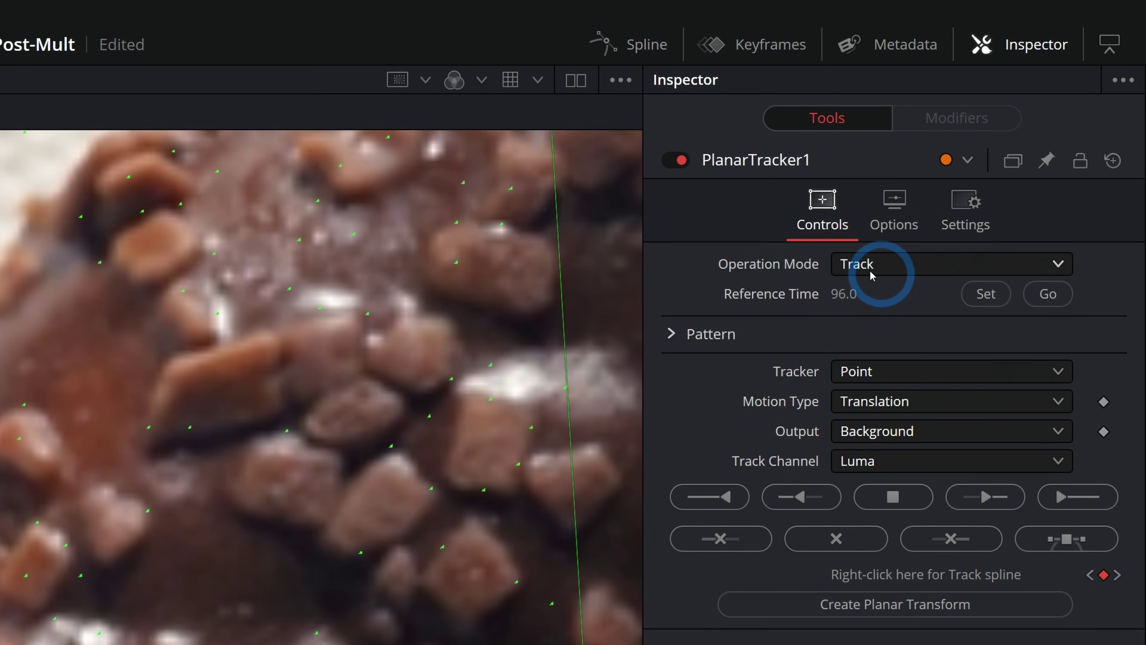
{"action": "left_click", "coordinate": [885, 267]}
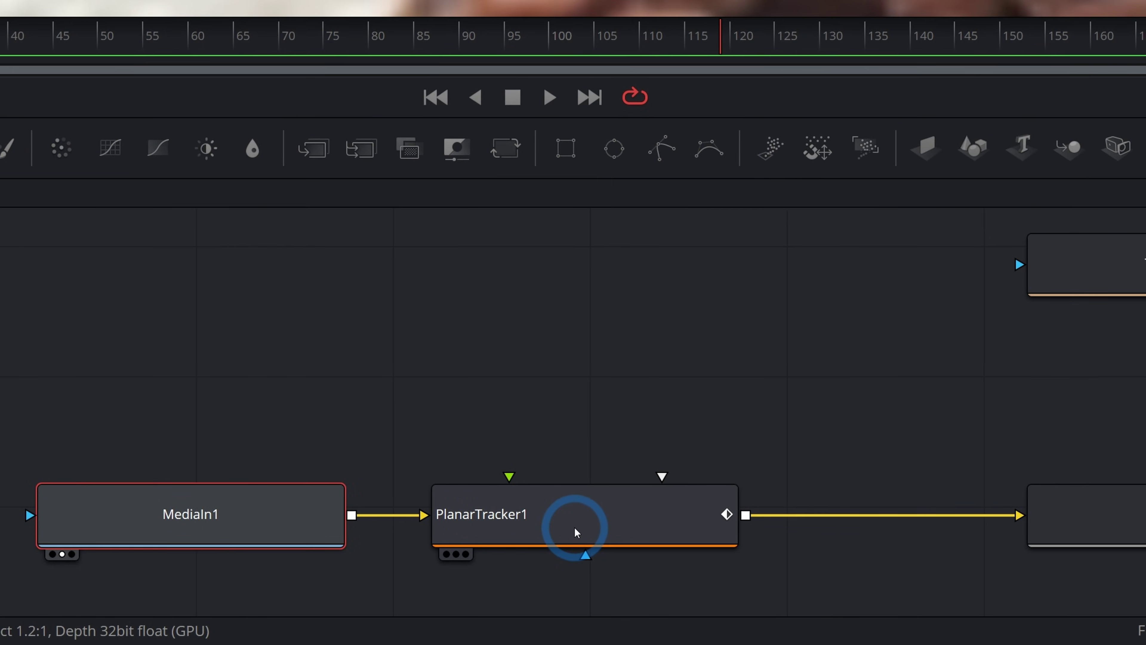
{"action": "left_click", "coordinate": [573, 527]}
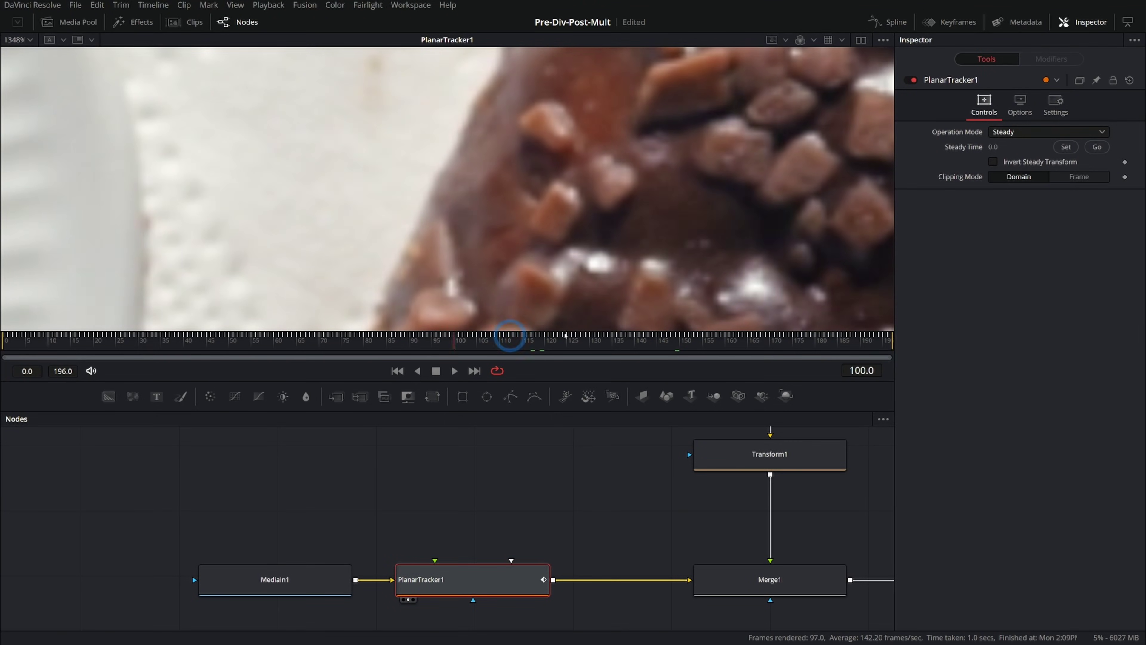
Scrub and play PlanarTracker1's output to check how steady the shot is, up close and at a wider view.
{"action": "left_click_drag", "start_coordinate": [565, 336], "coordinate": [148, 311]}
{"action": "scroll", "coordinate": [506, 198], "scroll_direction": "down", "scroll_amount": 2}
{"action": "scroll", "coordinate": [517, 206], "scroll_direction": "down", "scroll_amount": 3}
{"action": "left_click_drag", "start_coordinate": [415, 221], "coordinate": [474, 214]}
{"action": "left_click", "coordinate": [418, 372]}
{"action": "left_click", "coordinate": [436, 372]}
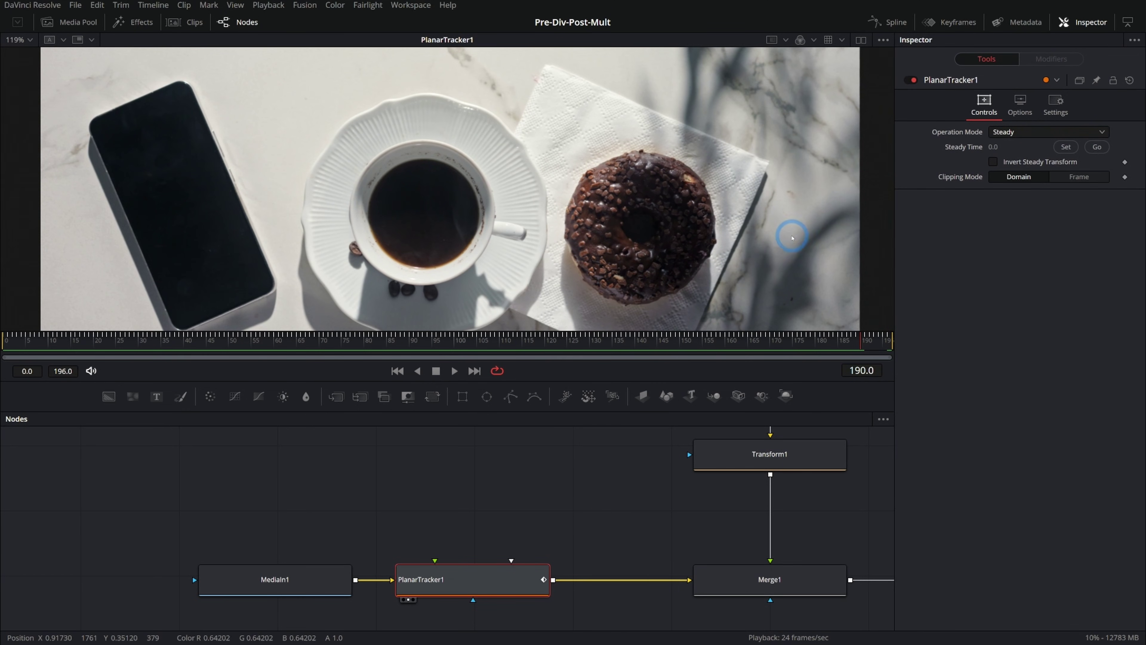
{"action": "scroll", "coordinate": [452, 504], "scroll_direction": "down", "scroll_amount": 2}
{"action": "left_click_drag", "start_coordinate": [426, 475], "coordinate": [329, 516]}
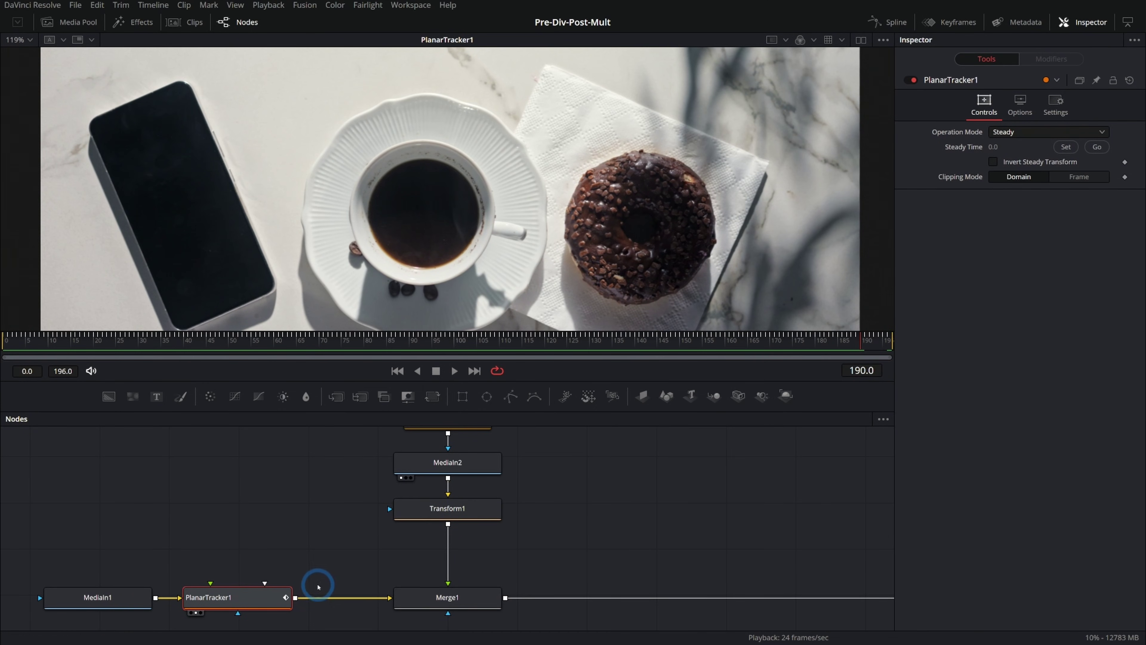
{"action": "left_click_drag", "start_coordinate": [507, 199], "coordinate": [513, 208]}
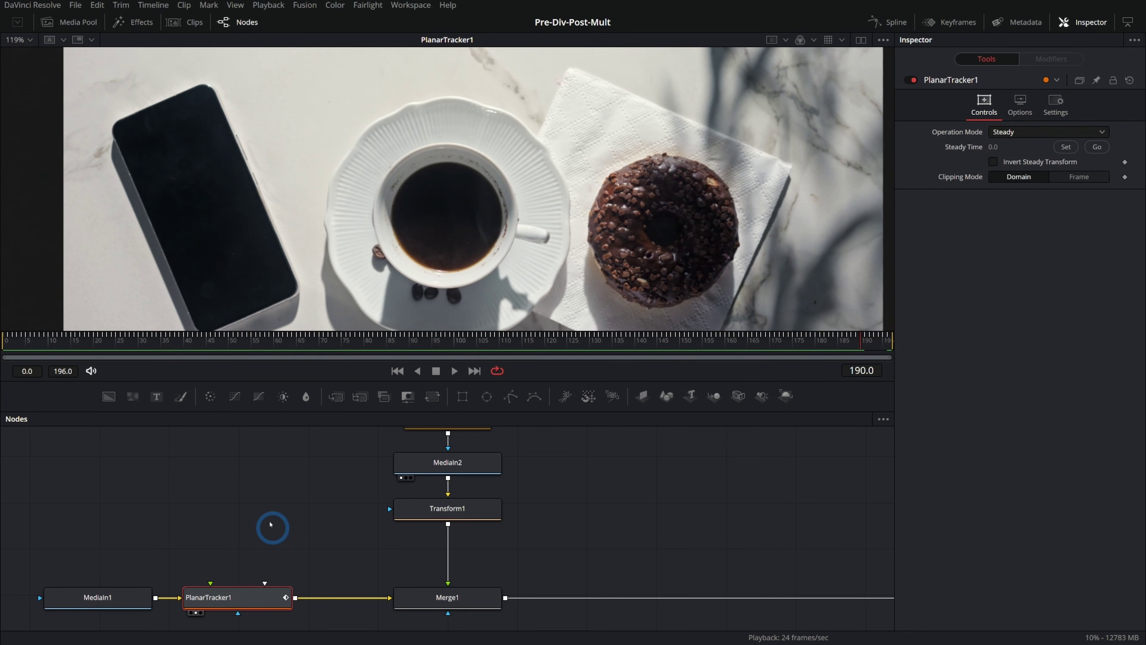
Insert a Transform node between PlanarTracker1 and Merge1, and view its output with the size set to 1.006.
{"action": "left_click_drag", "start_coordinate": [265, 569], "coordinate": [276, 519]}
{"action": "left_click_drag", "start_coordinate": [374, 519], "coordinate": [264, 520]}
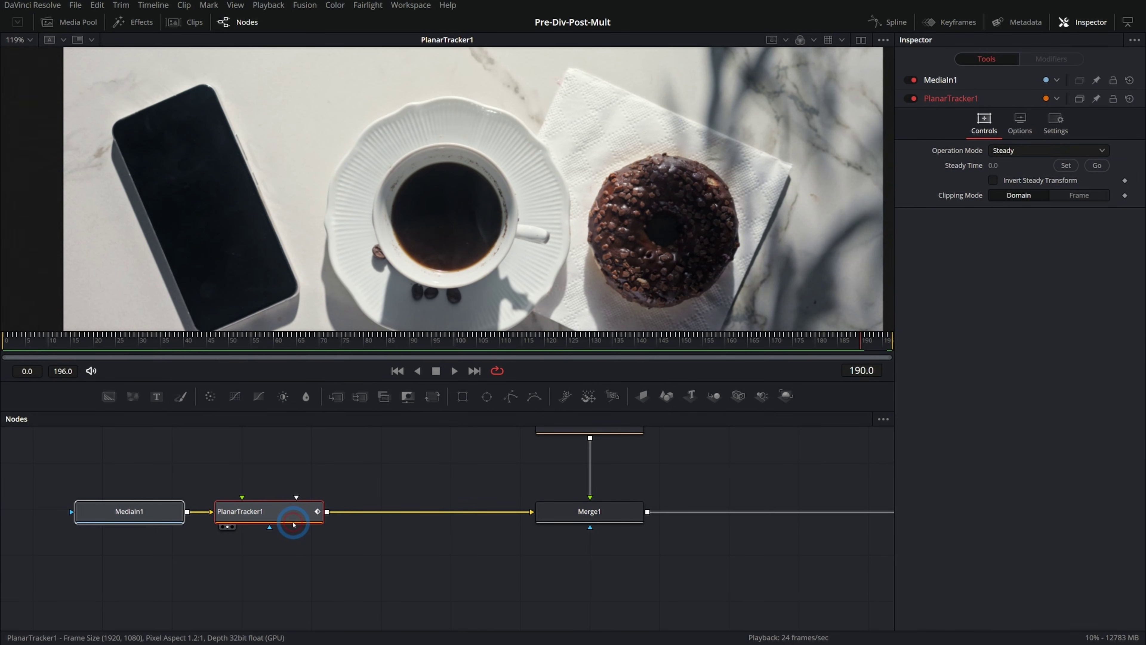
{"action": "key", "text": "shift+space"}
{"action": "type", "text": "xf"}
{"action": "key", "text": "Return"}
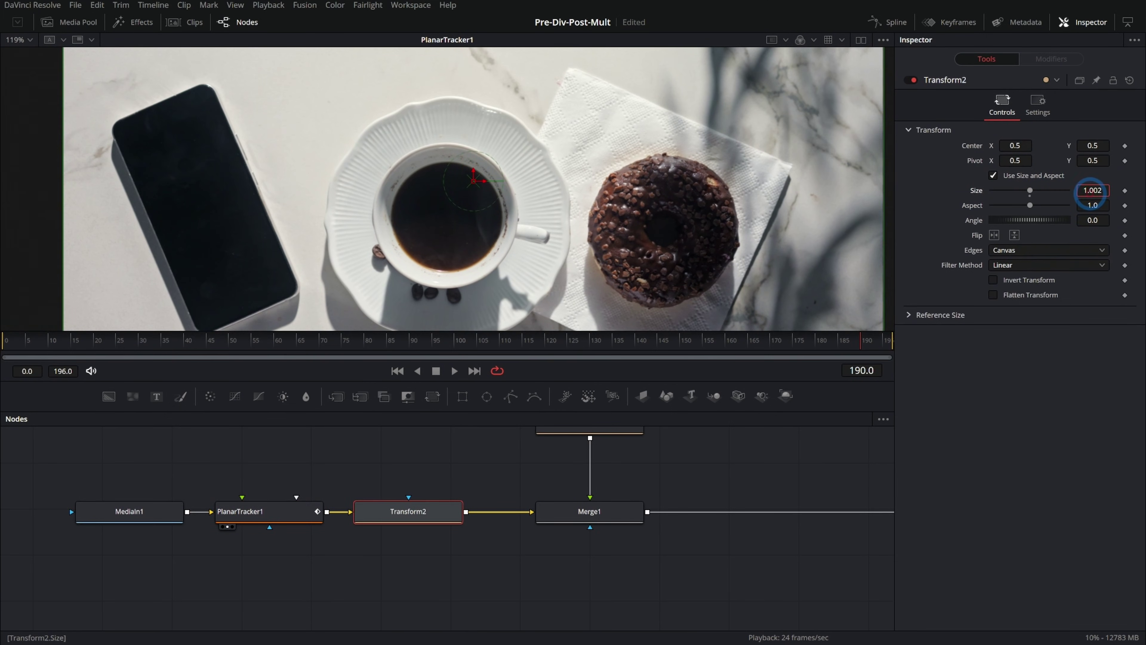
{"action": "left_click_drag", "start_coordinate": [1090, 193], "coordinate": [1094, 193]}
{"action": "key", "text": "2"}
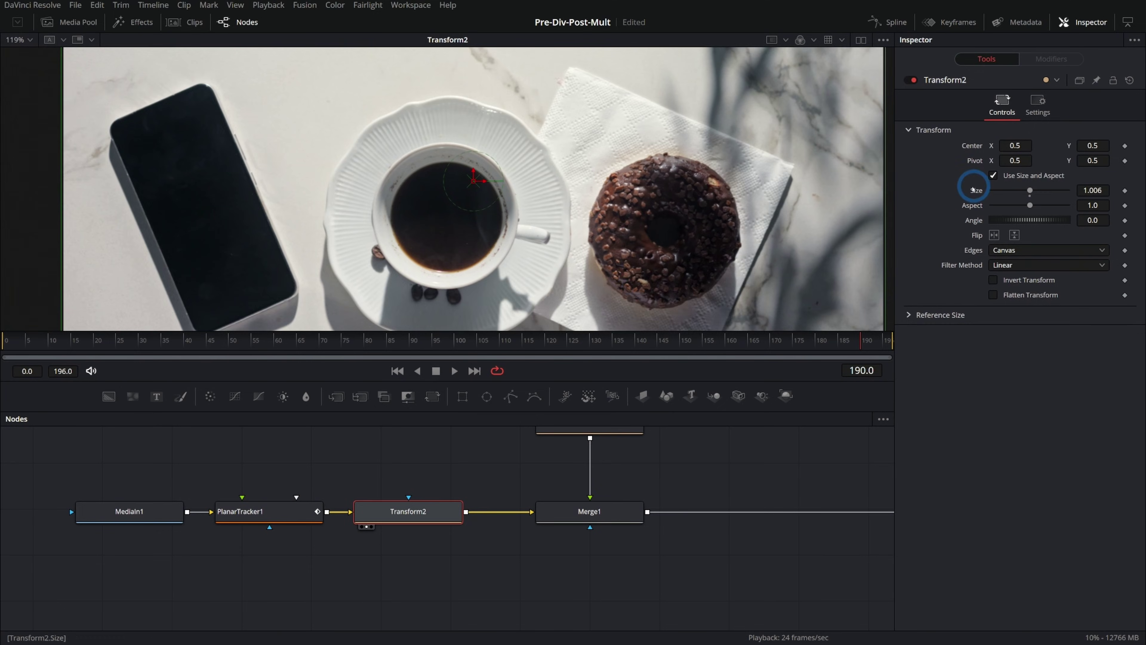
Scrub the Transform output zoomed in on the frame's upper-right corner to check the edges for gaps or movement.
{"action": "scroll", "coordinate": [804, 231], "scroll_direction": "up", "scroll_amount": 5}
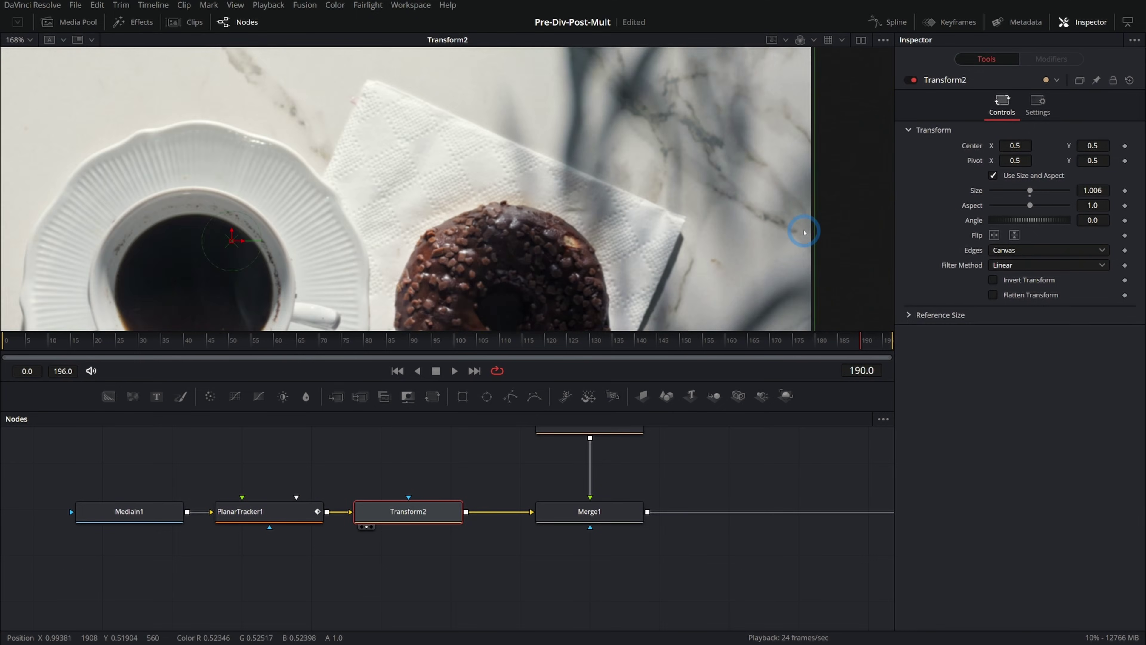
{"action": "scroll", "coordinate": [529, 256], "scroll_direction": "up", "scroll_amount": 5}
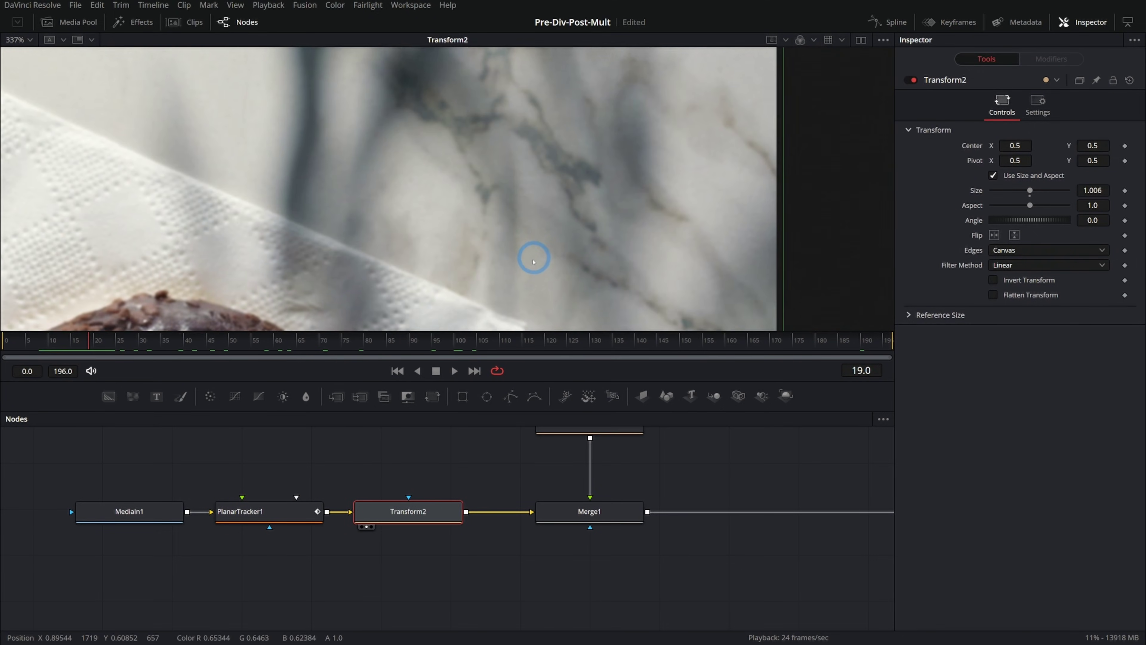
{"action": "left_click", "coordinate": [148, 349]}
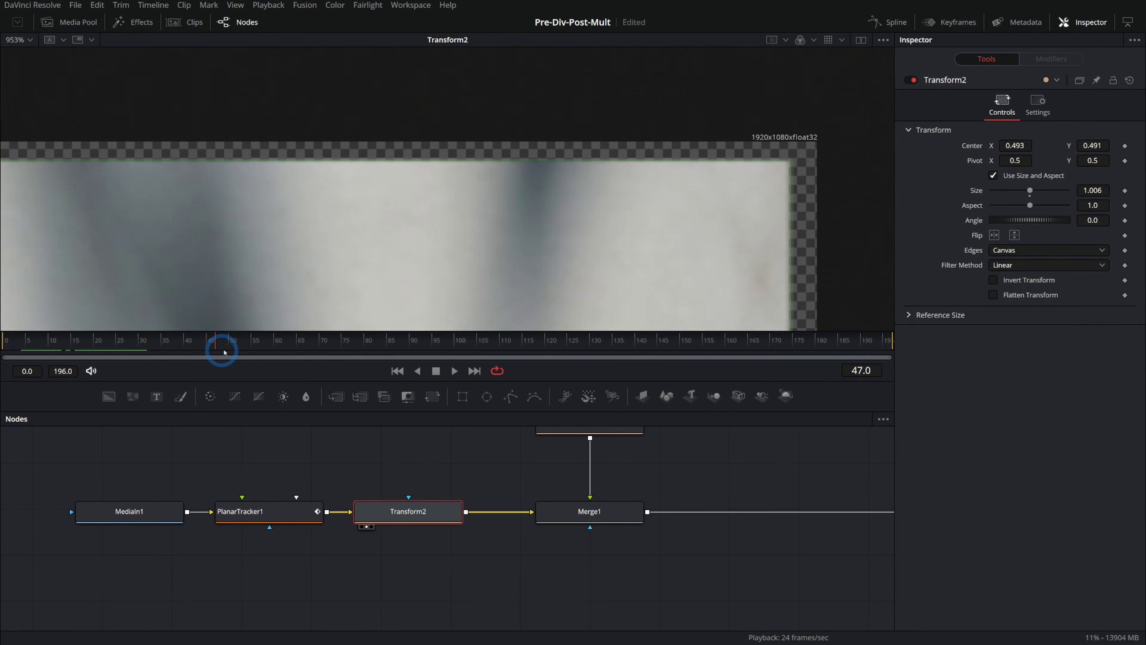
{"action": "left_click_drag", "start_coordinate": [224, 352], "coordinate": [449, 359]}
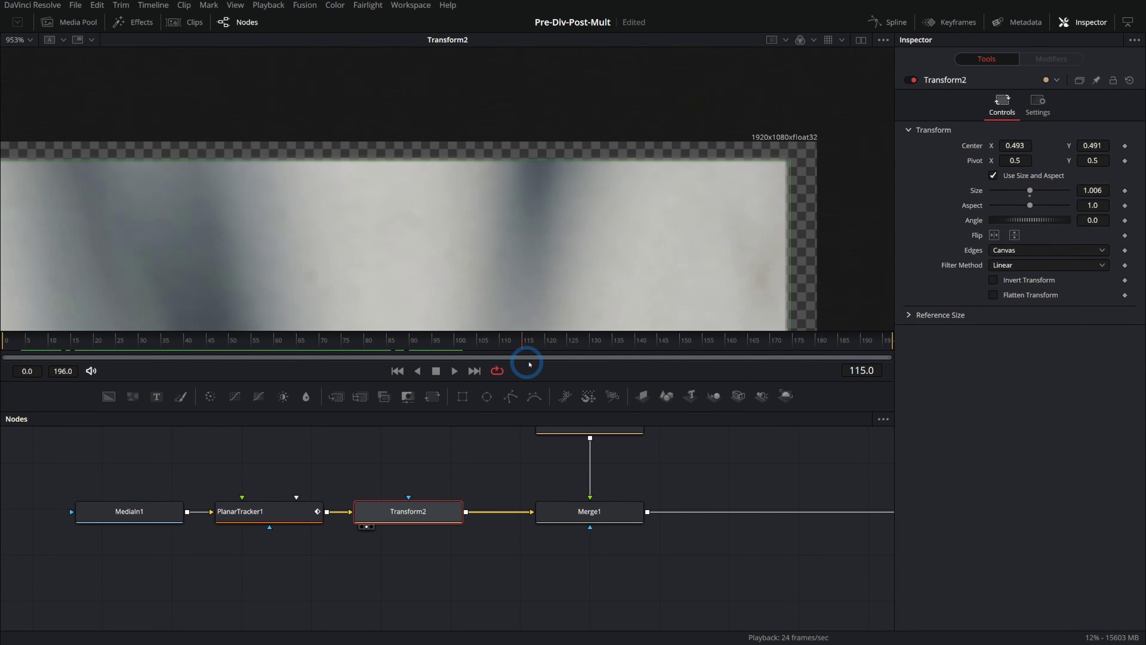
{"action": "left_click_drag", "start_coordinate": [529, 364], "coordinate": [596, 359]}
{"action": "scroll", "coordinate": [762, 210], "scroll_direction": "down", "scroll_amount": 8}
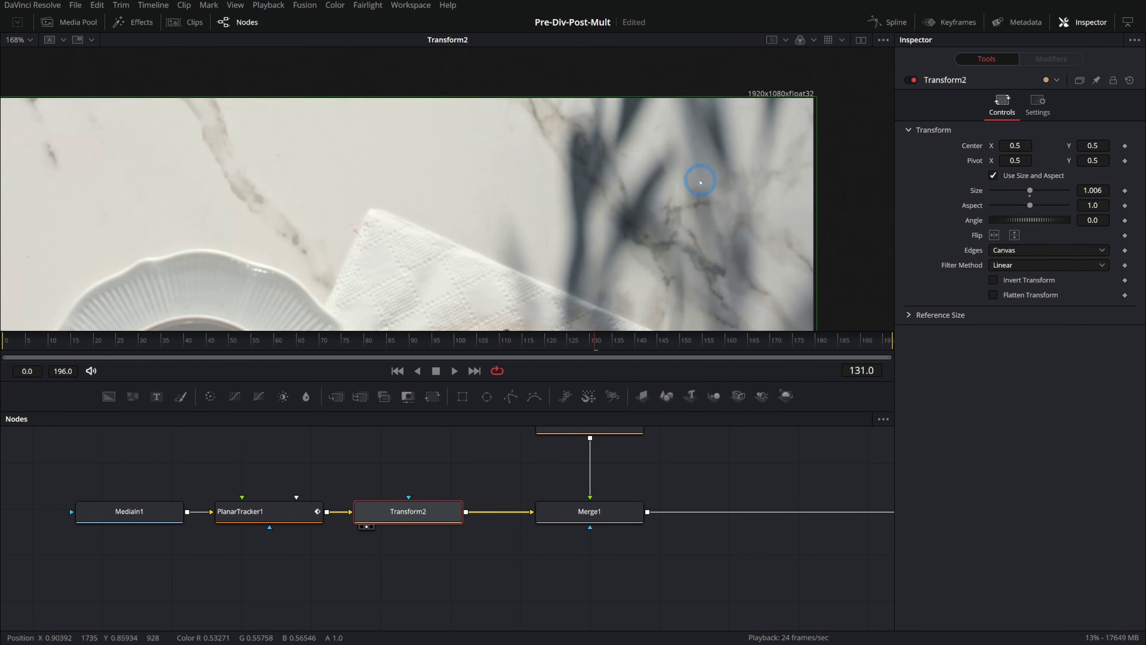
Scrub the Transform output close up on the coffee bean beside the cup to check that the shot stays steady.
{"action": "scroll", "coordinate": [700, 183], "scroll_direction": "down", "scroll_amount": 2}
{"action": "left_click", "coordinate": [228, 344]}
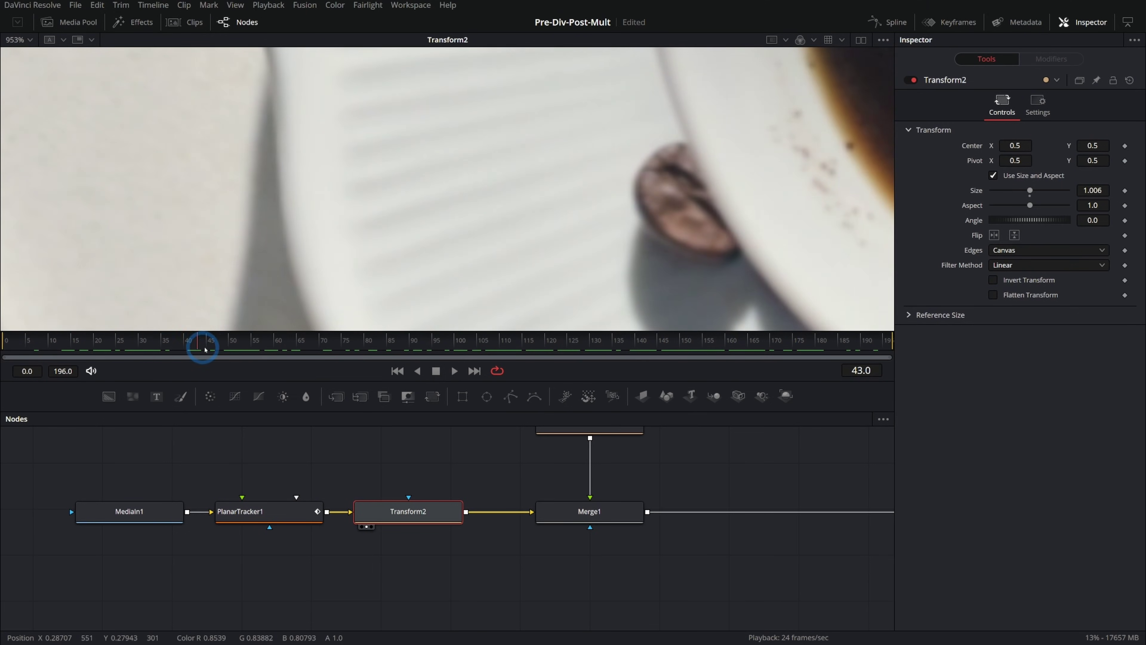
{"action": "left_click_drag", "start_coordinate": [603, 347], "coordinate": [622, 346]}
{"action": "scroll", "coordinate": [638, 253], "scroll_direction": "down", "scroll_amount": 9}
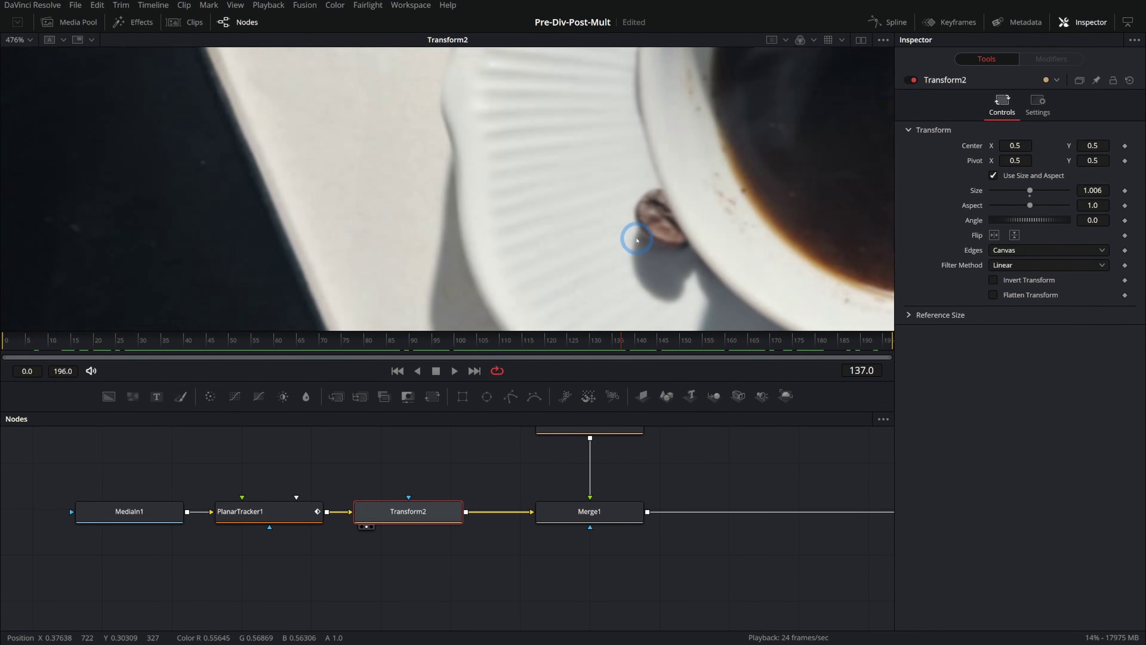